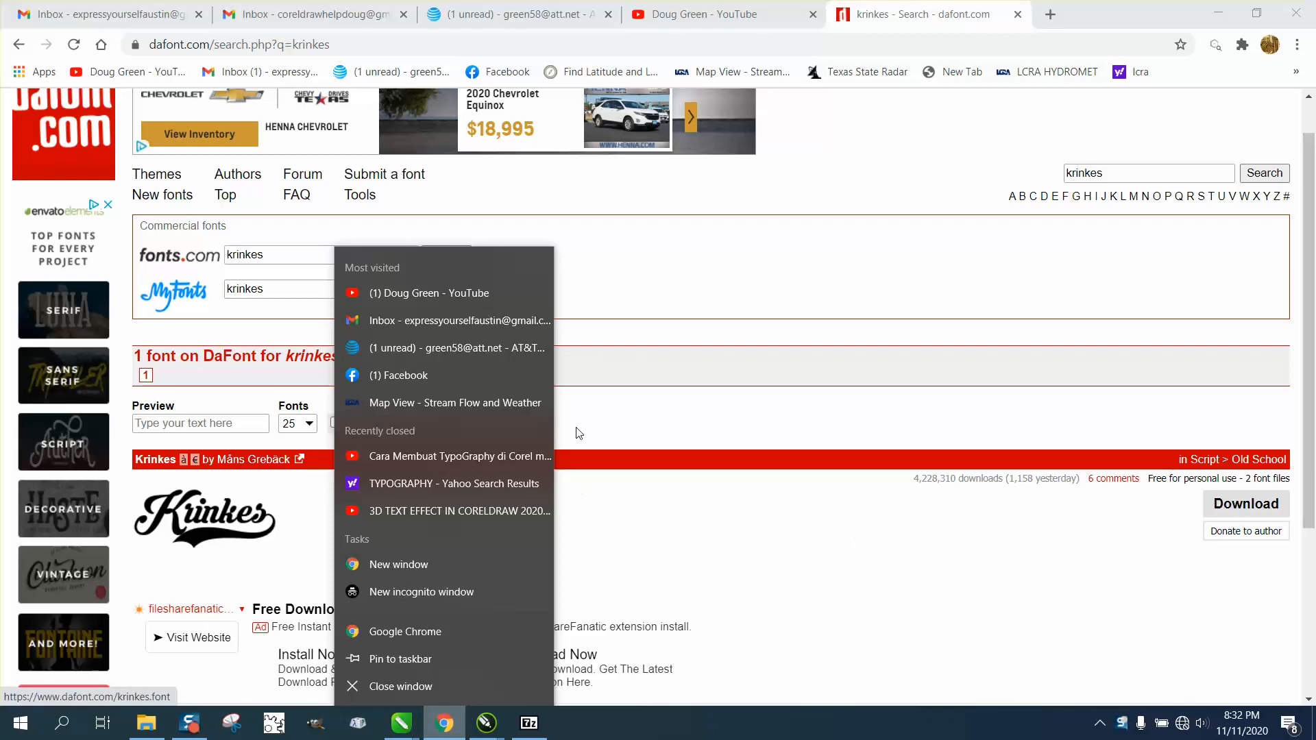
Leave the browser's Krinkes font page and switch to the HUMMING BIRD hanger drawing in CorelDRAW.
click(723, 304)
click(1248, 516)
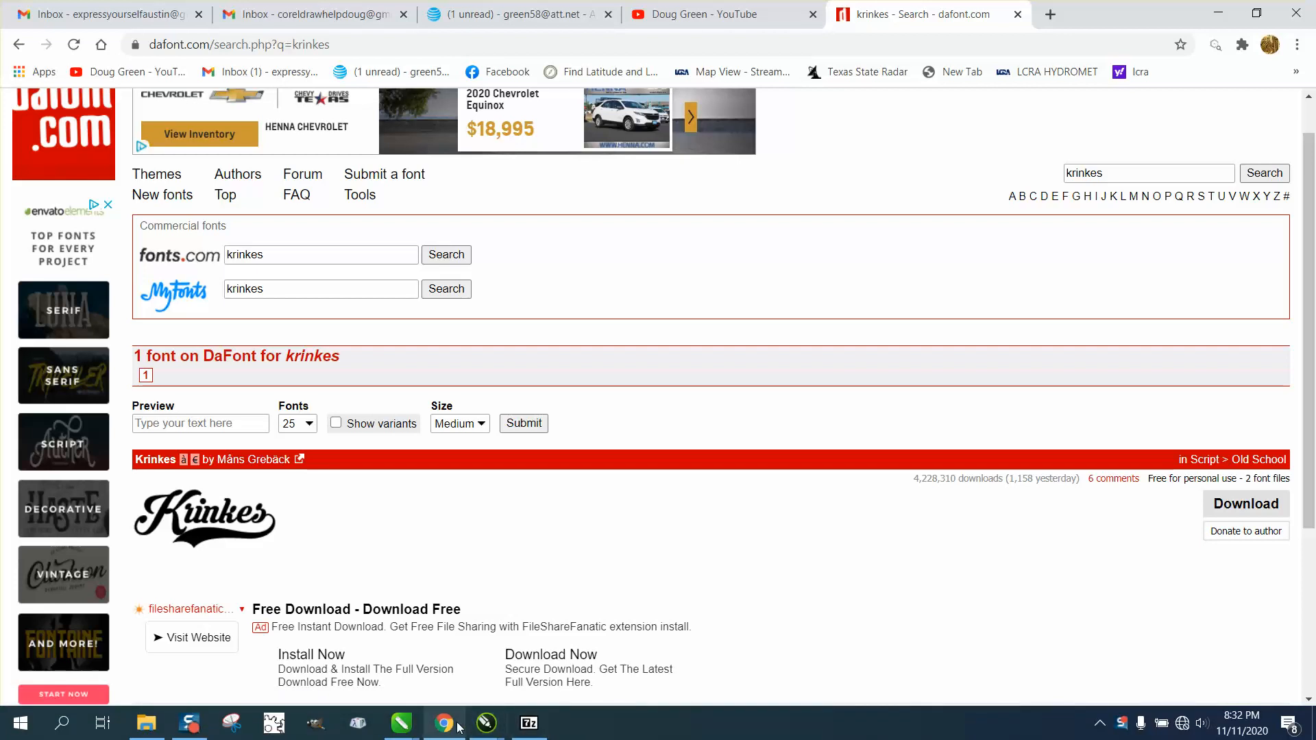
click(402, 724)
click(608, 681)
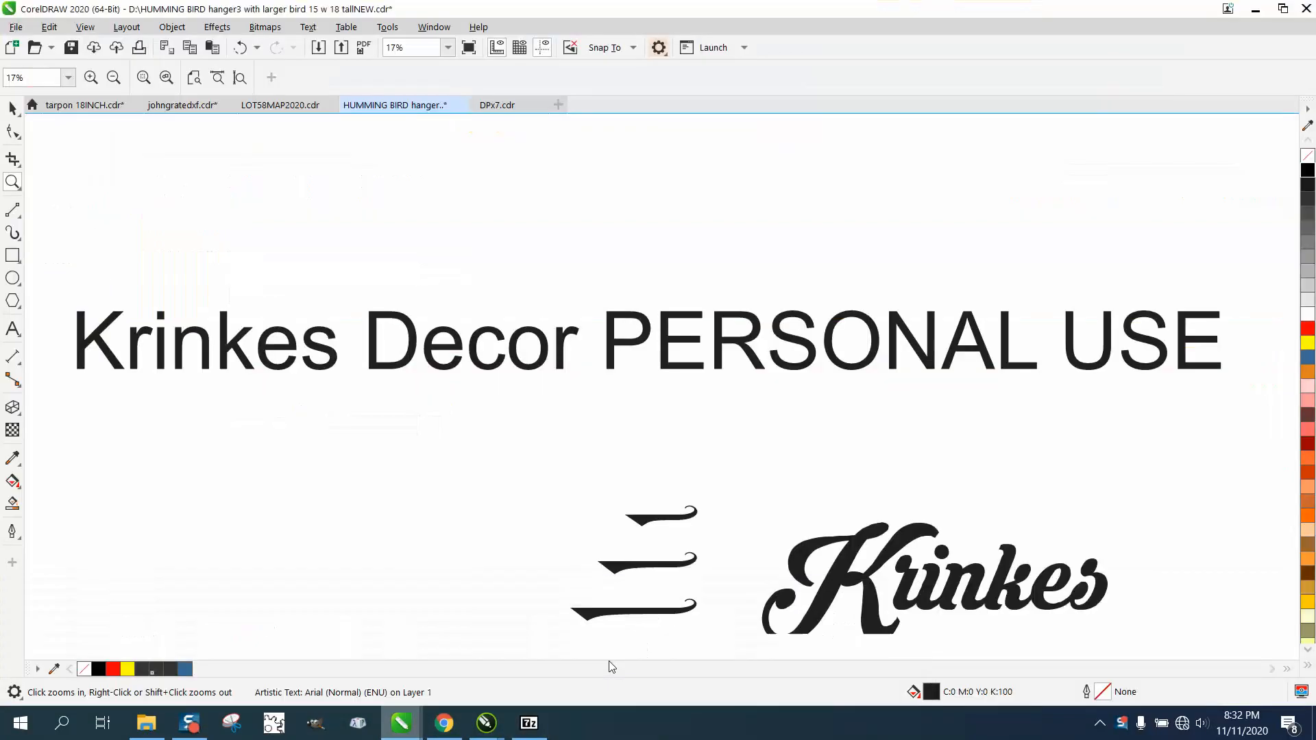
Apply the Krinkes Decor PERSONAL USE font to the column of numbers 1 to 9 below the page.
scroll(471, 500, down, 1)
scroll(523, 508, down, 1)
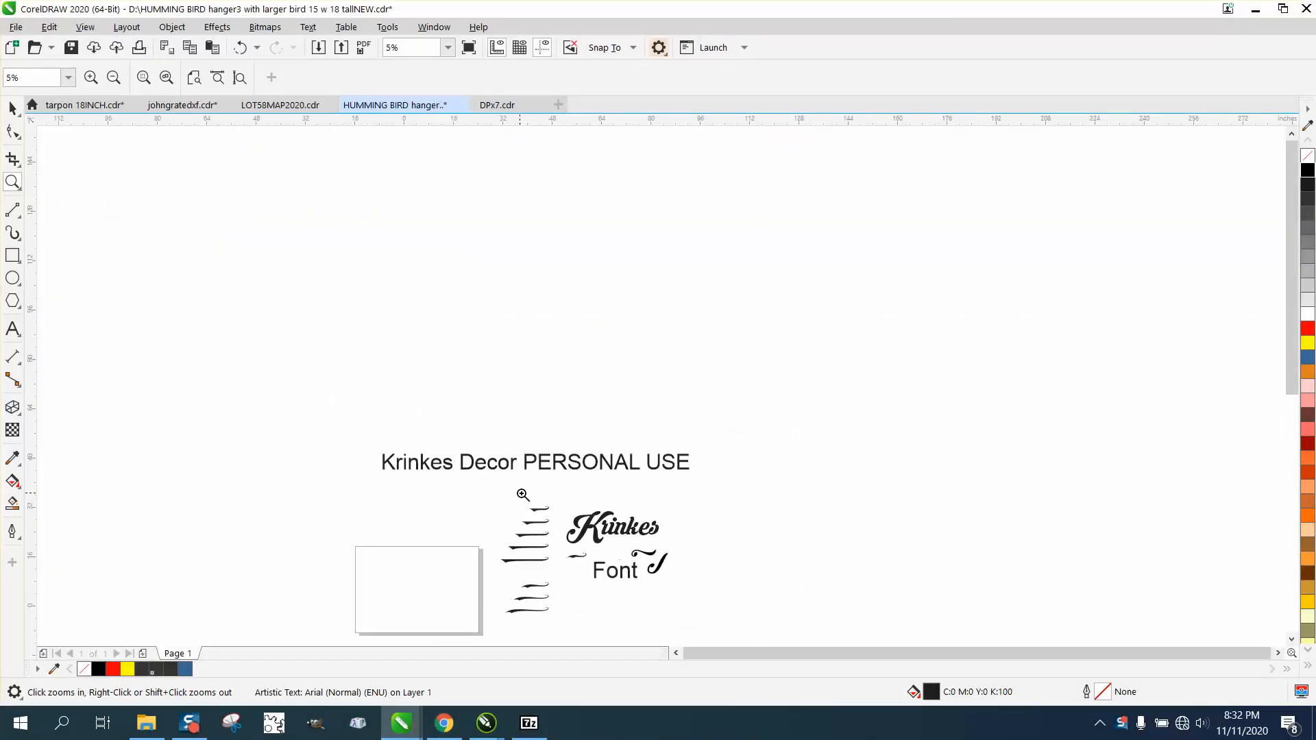
drag(504, 494, 580, 567)
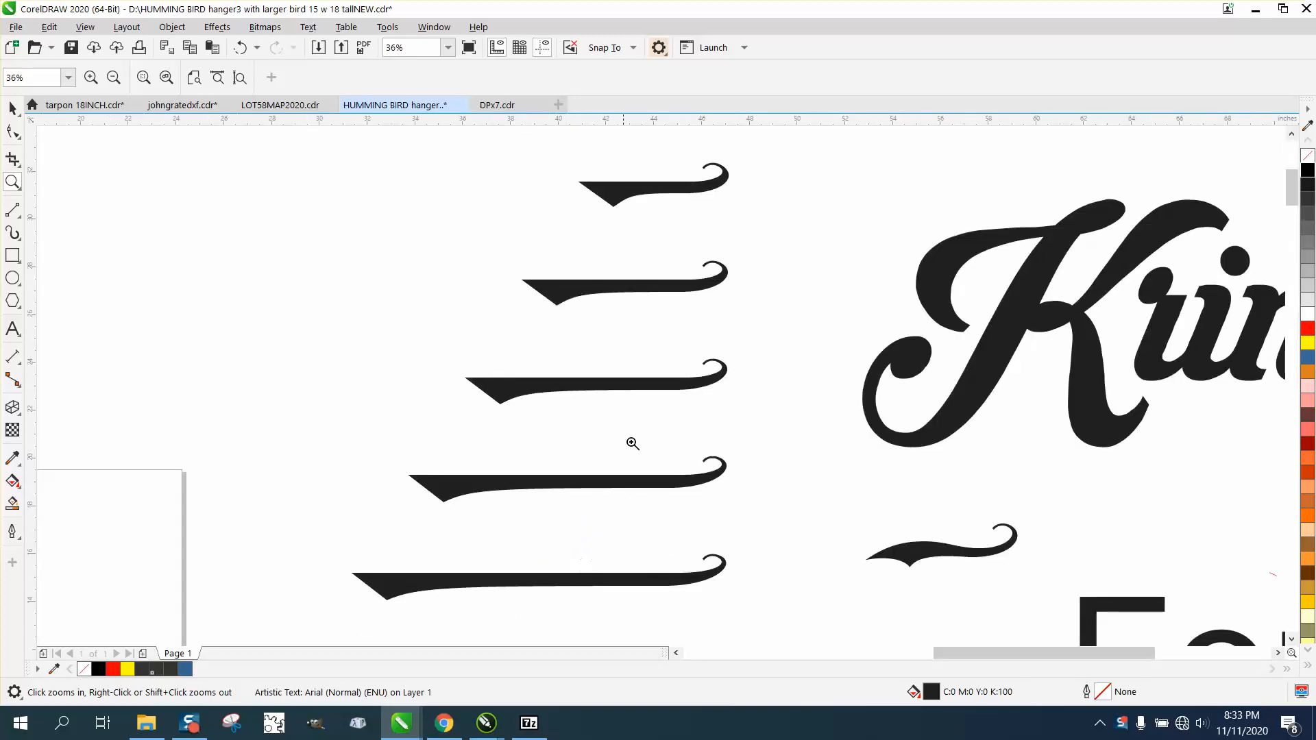
scroll(655, 404, down, 5)
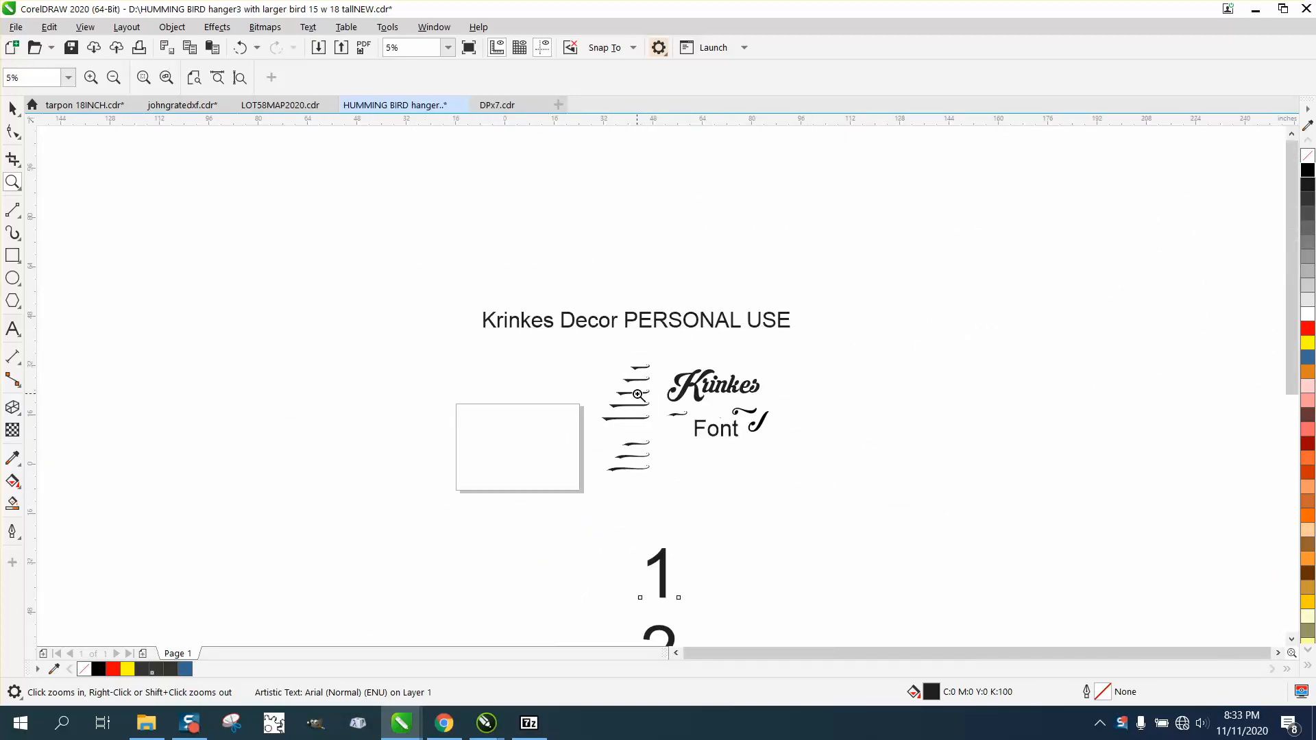
scroll(637, 395, down, 1)
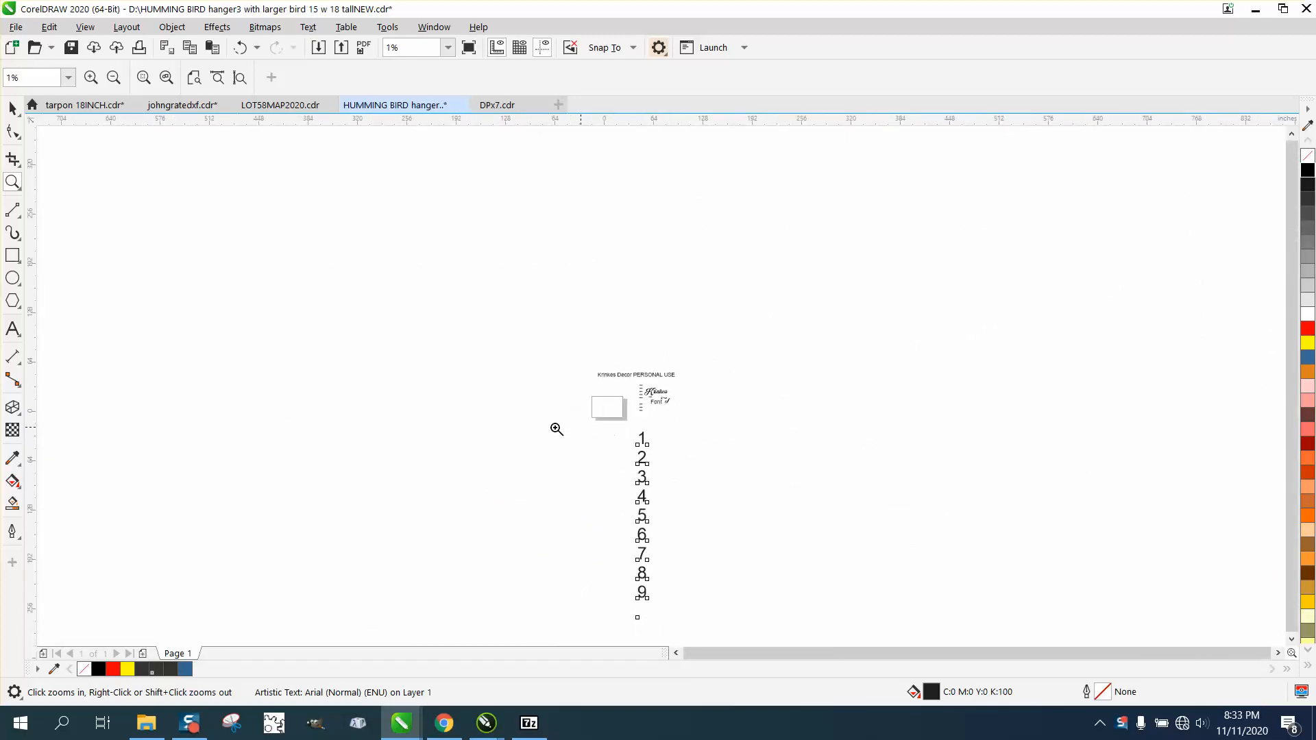
click(12, 108)
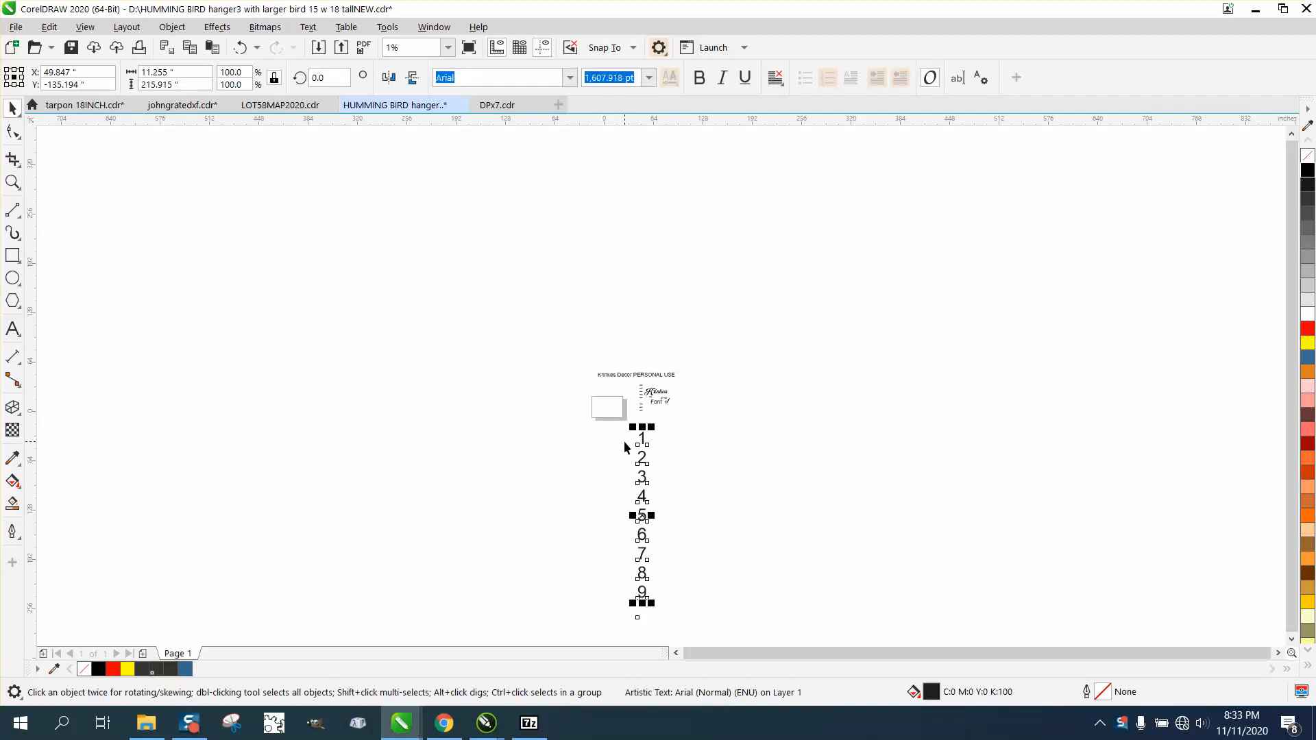
click(569, 81)
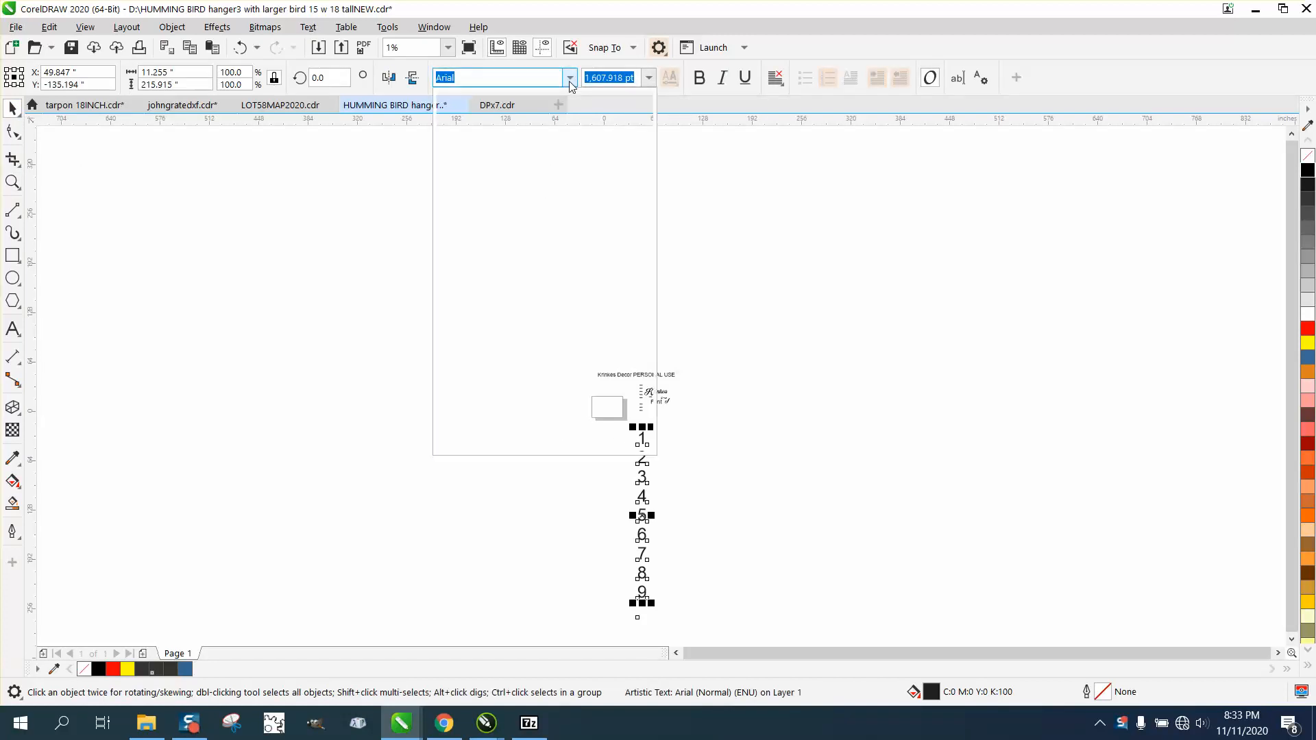
click(517, 126)
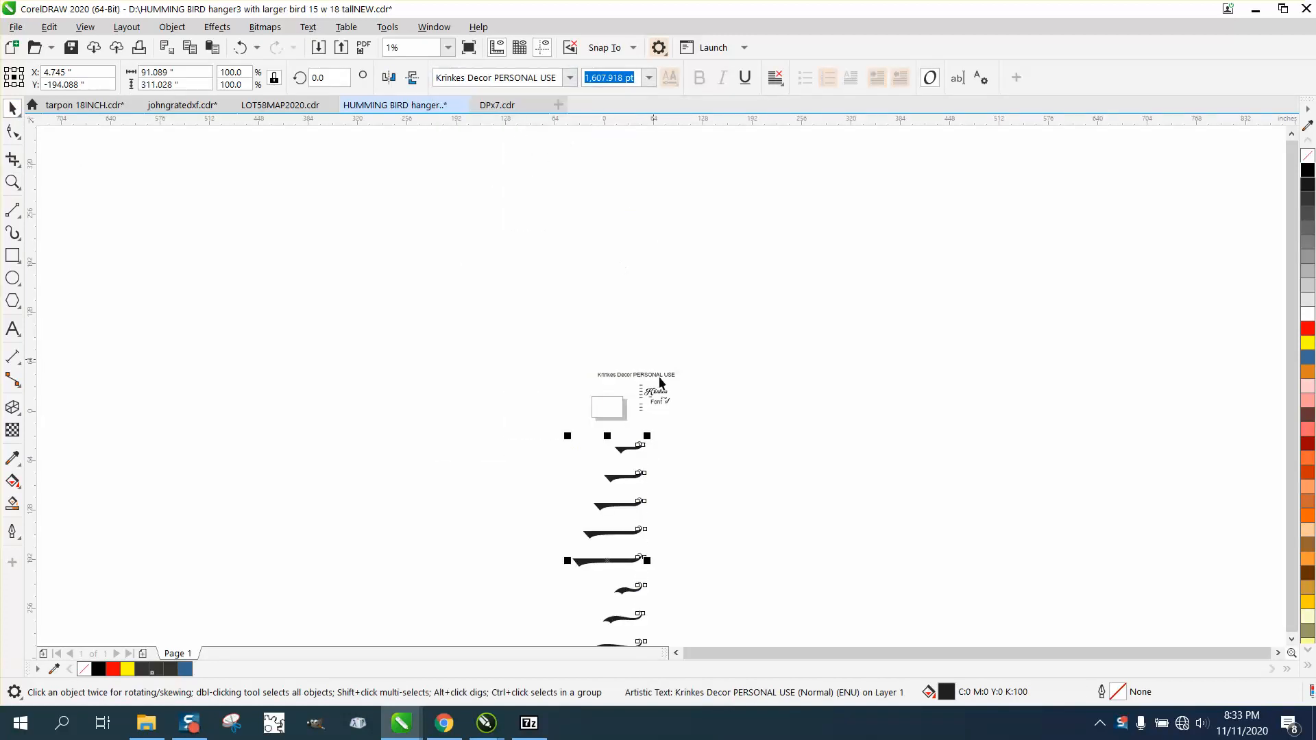
Break the swash column apart into separate lines and move the first swash out of the column to the right.
click(15, 185)
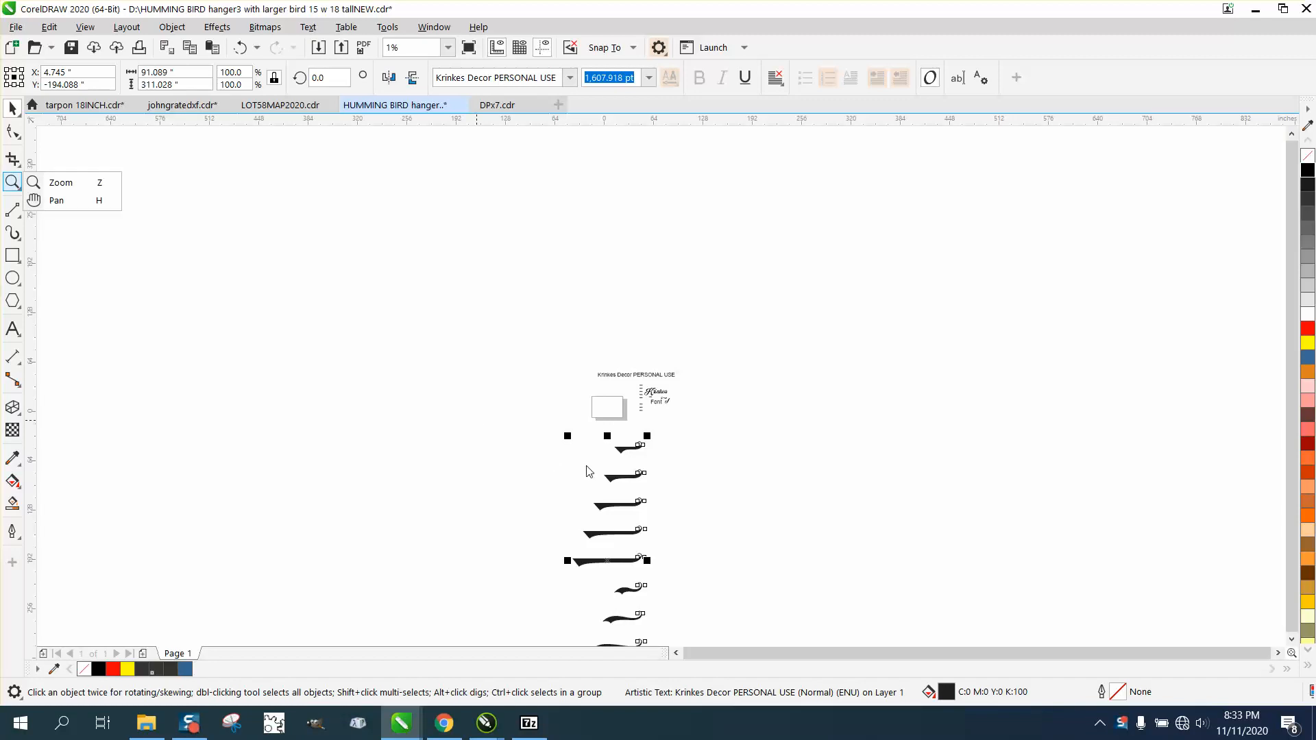
click(55, 182)
drag(578, 436, 694, 497)
click(13, 108)
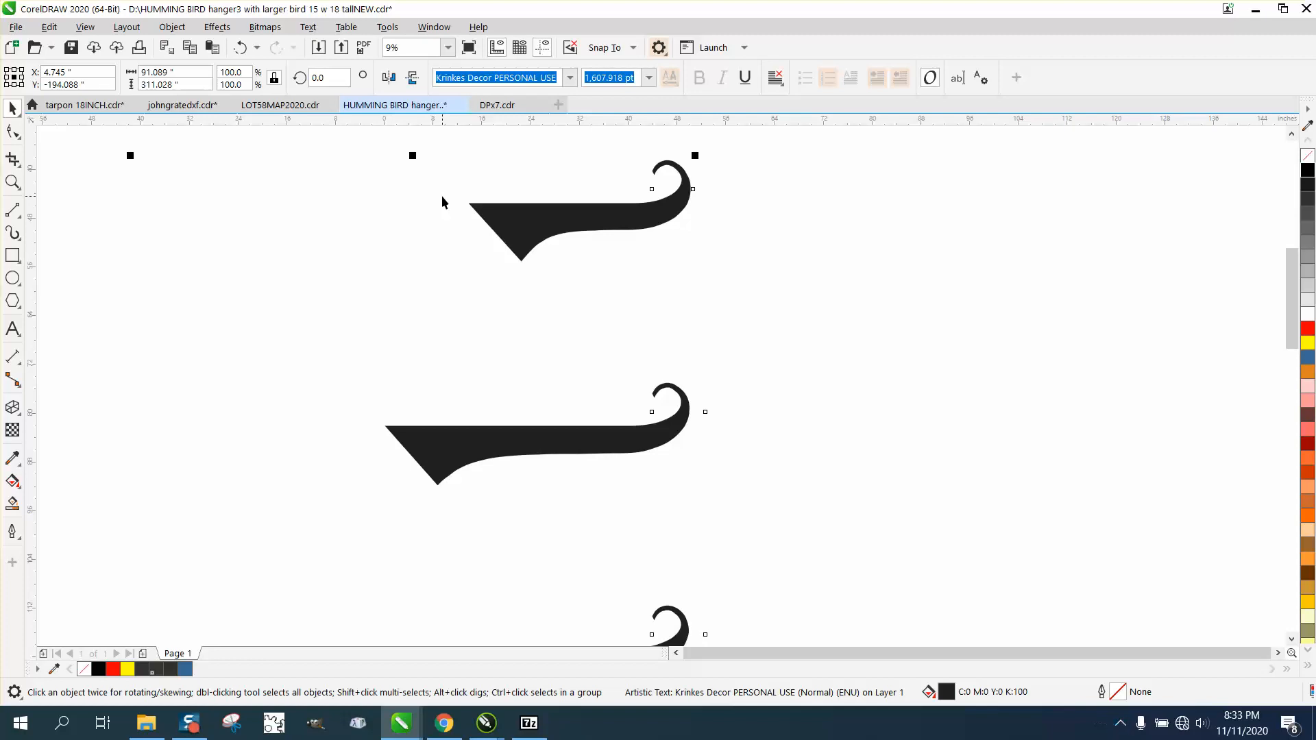
key(ctrl+k)
click(773, 346)
drag(638, 225, 1079, 277)
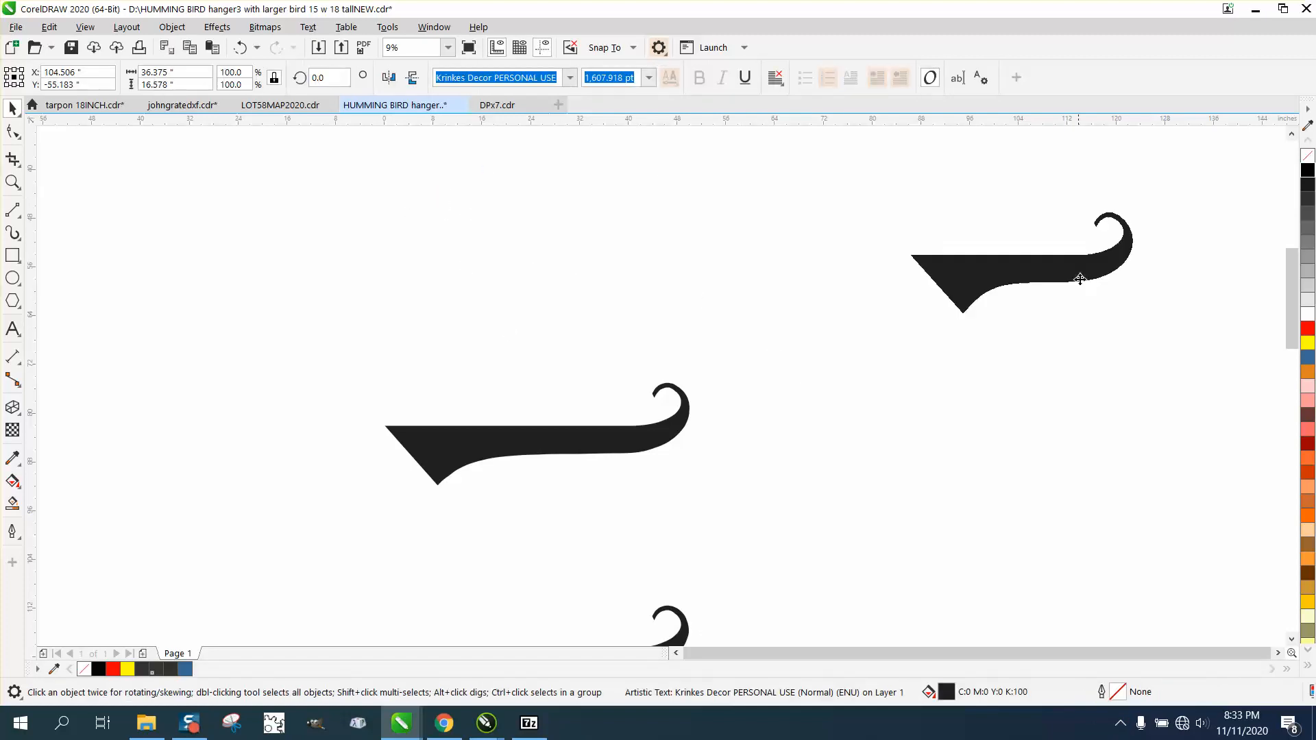
Stretch the separated swash vertically and narrow it to about 26.3 inches wide by 19.7 inches tall.
mouse_move(1021, 318)
mouse_down()
mouse_move(1031, 399)
mouse_move(1037, 336)
mouse_up()
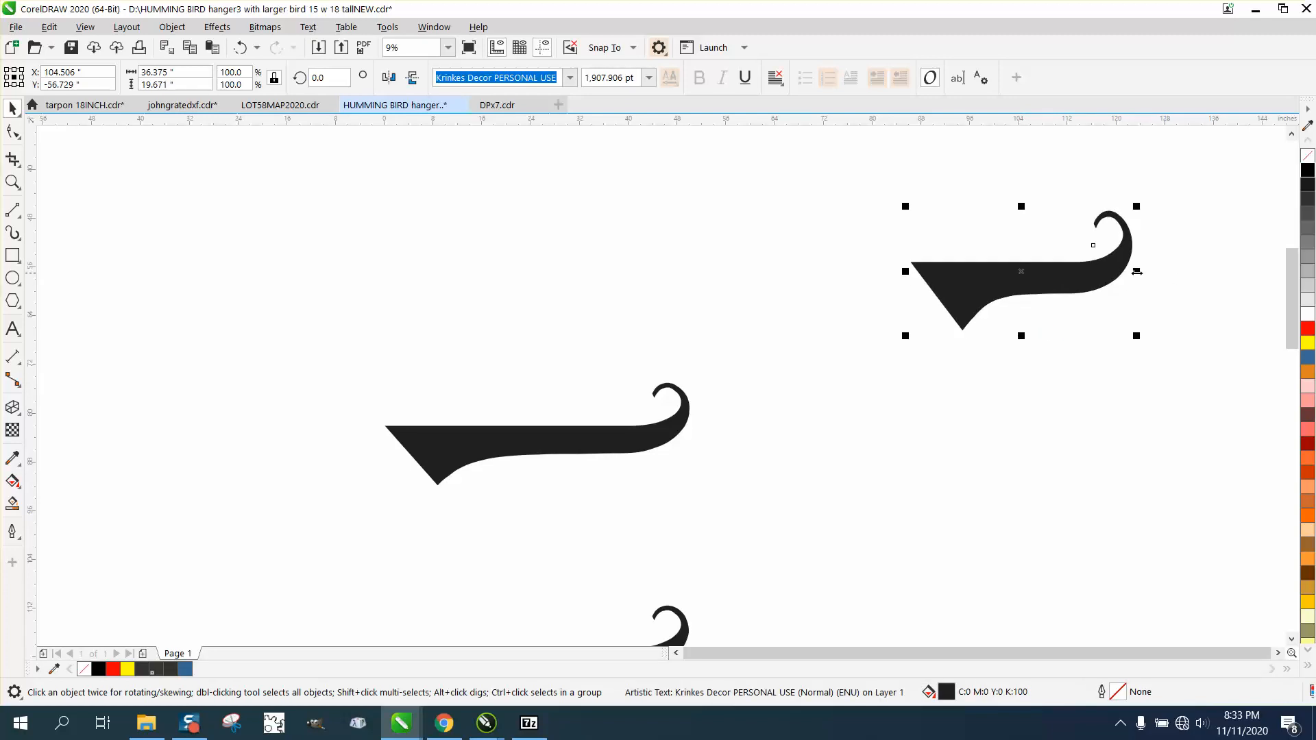
drag(1137, 271, 1075, 281)
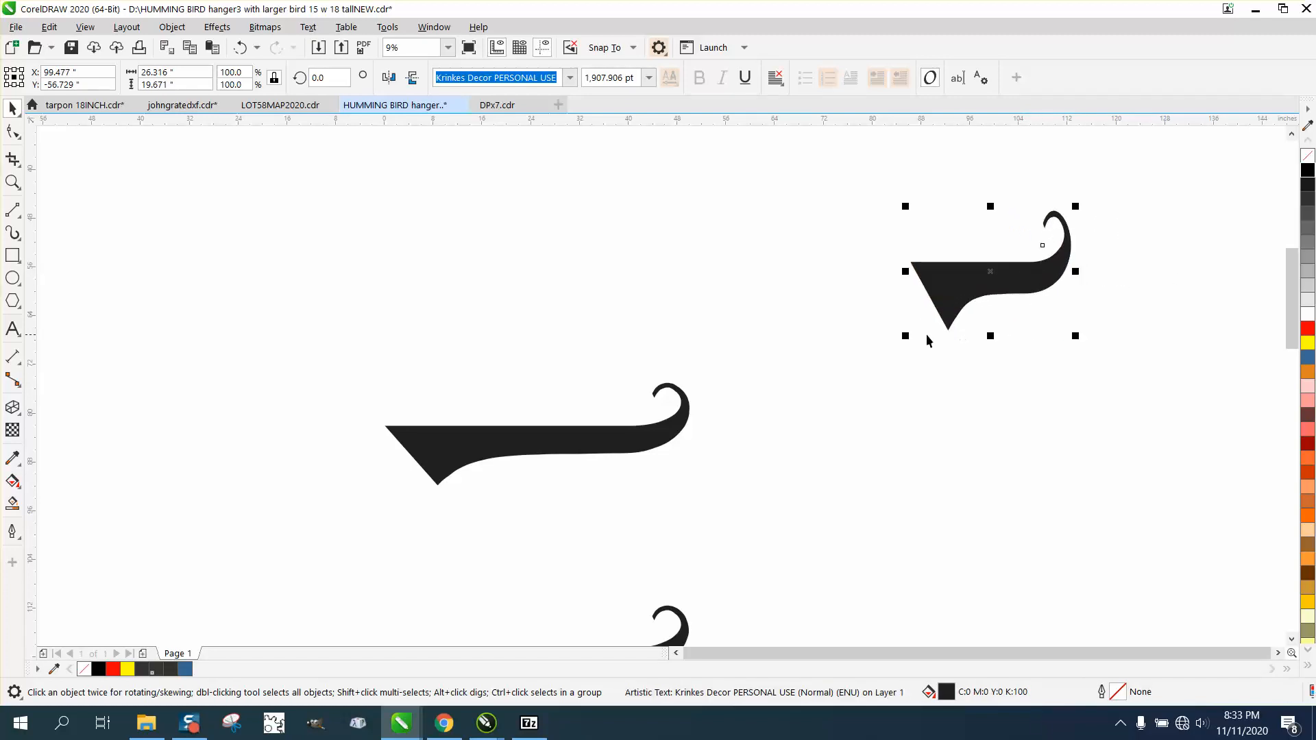
Change the word Font below the Krinkes lettering to the Krinkes Decor PERSONAL USE font.
scroll(927, 341, down, 4)
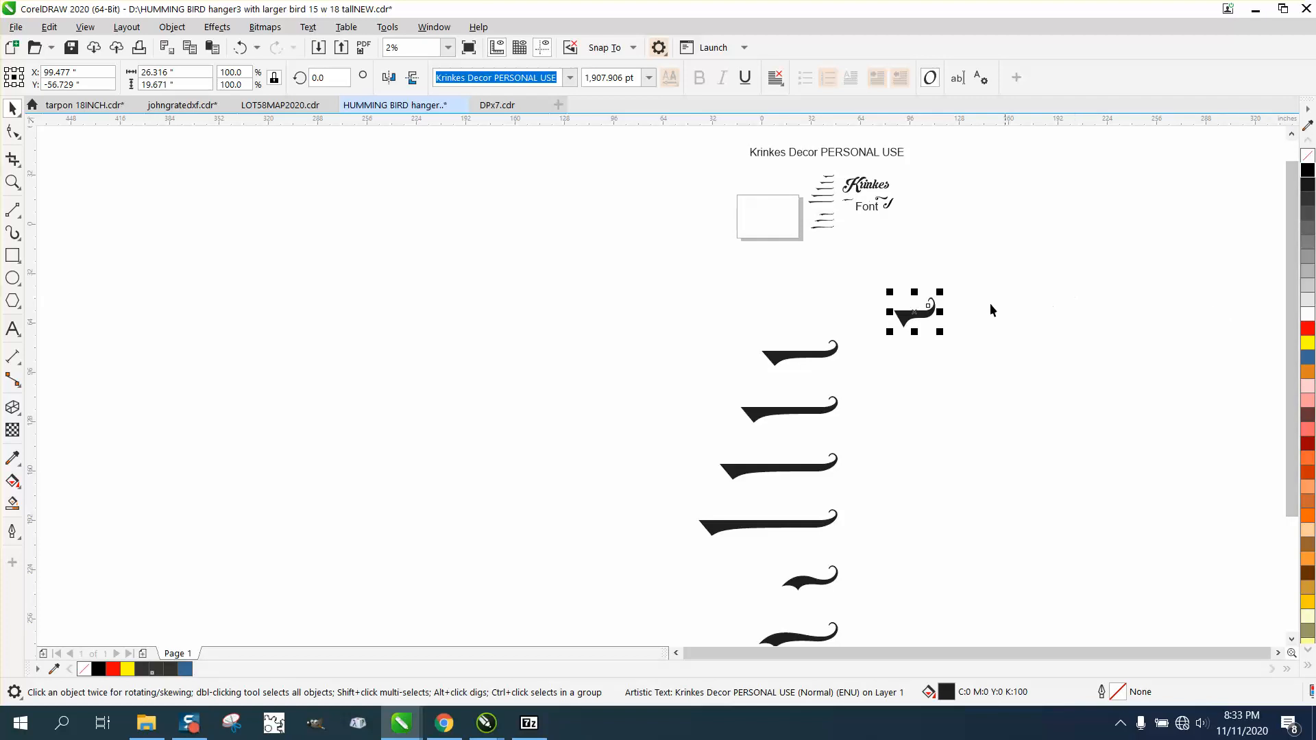
click(12, 182)
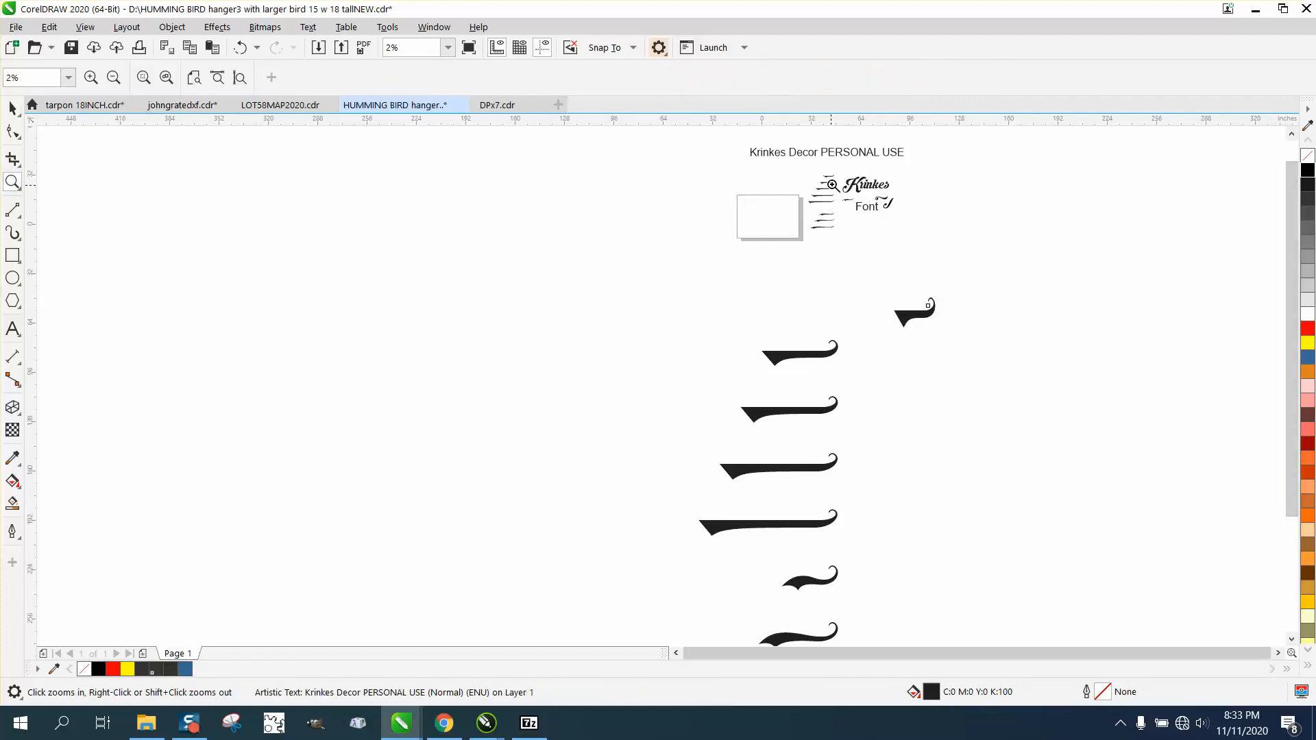
drag(835, 175, 930, 248)
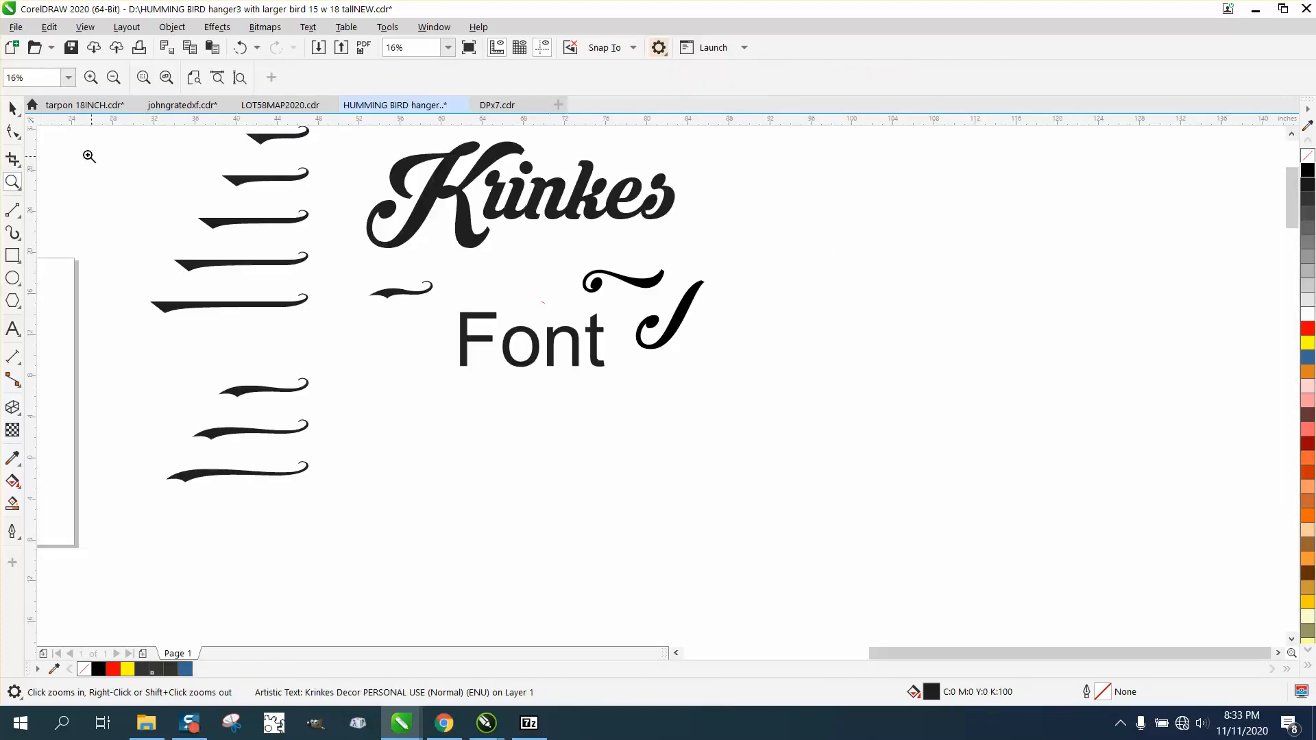
click(13, 108)
click(531, 335)
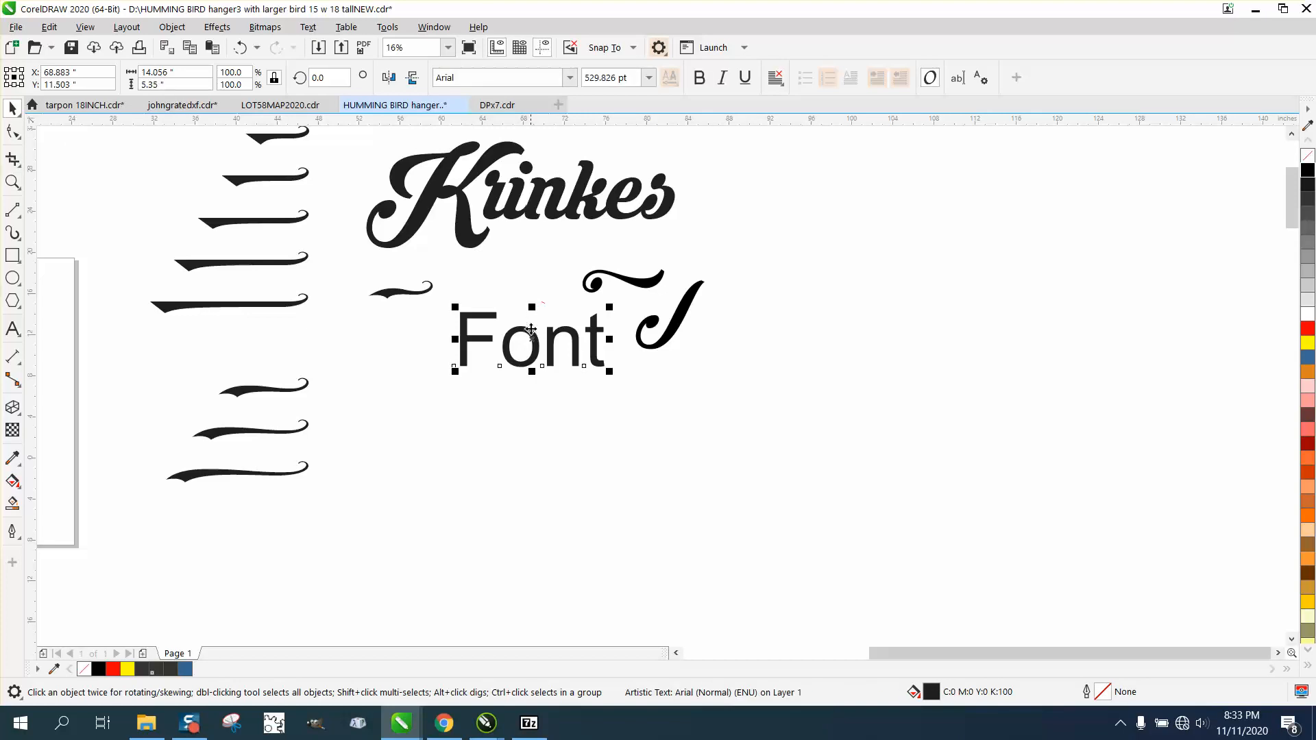
click(569, 78)
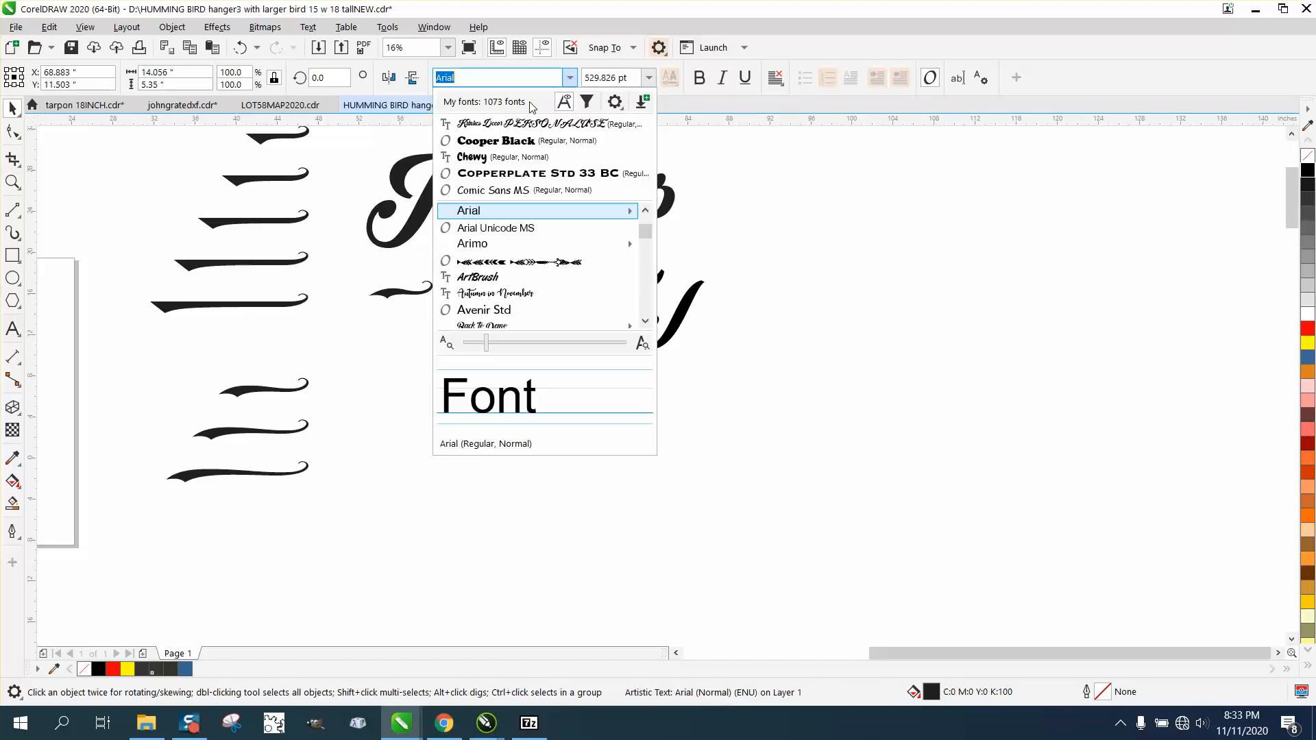
click(517, 123)
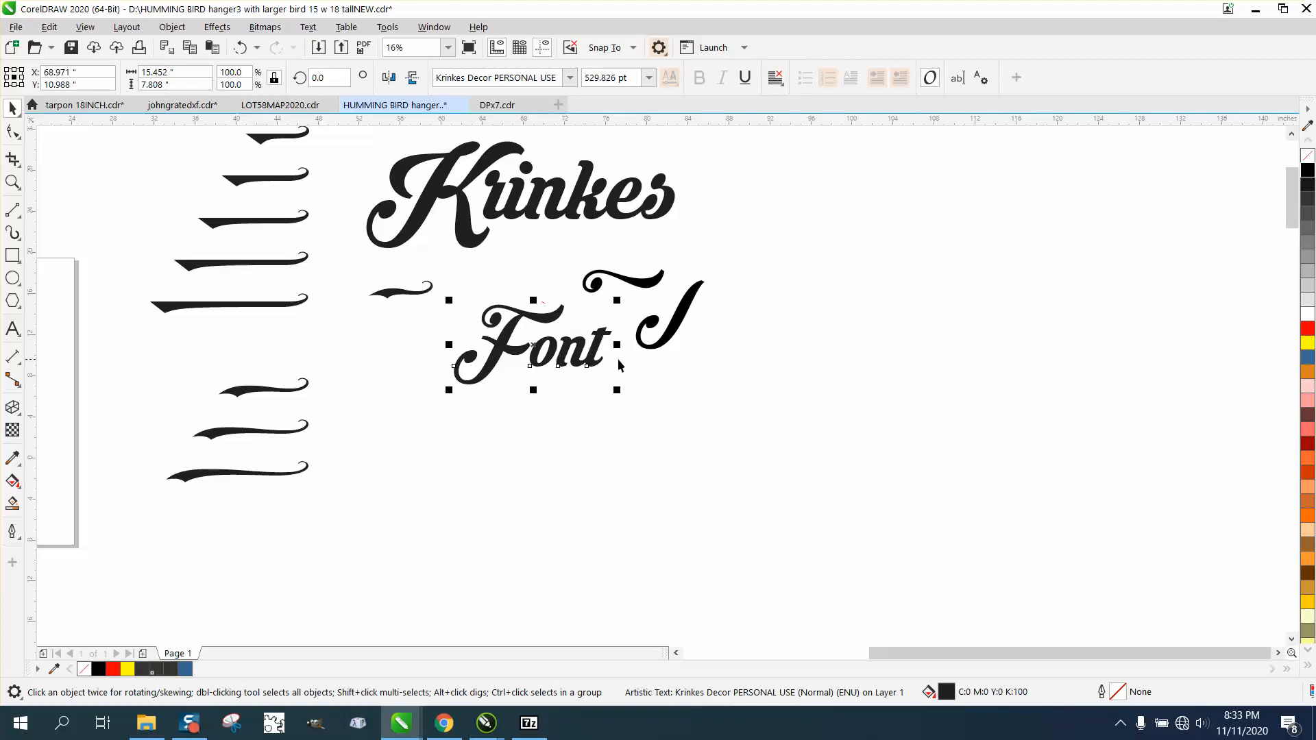
Move the loose black strokes near the word Font up and to the right, clear of the word.
drag(676, 331, 792, 255)
click(12, 181)
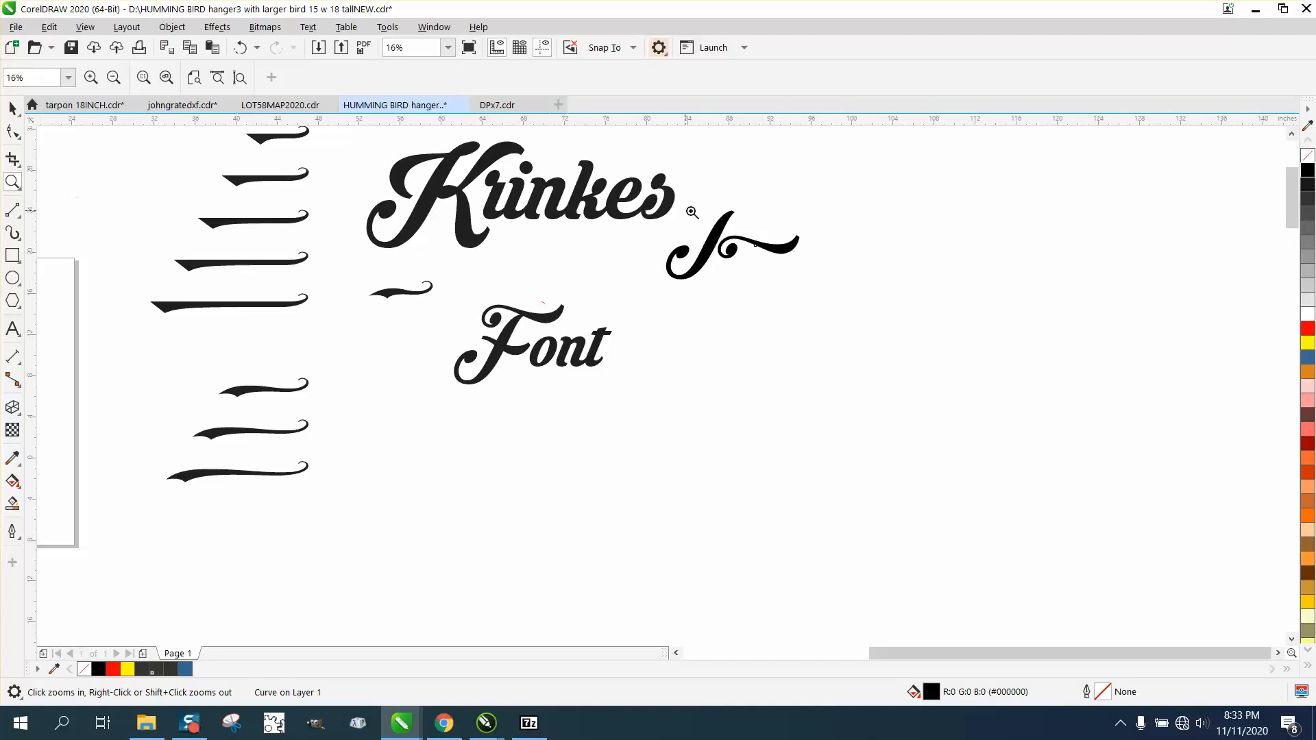
click(766, 281)
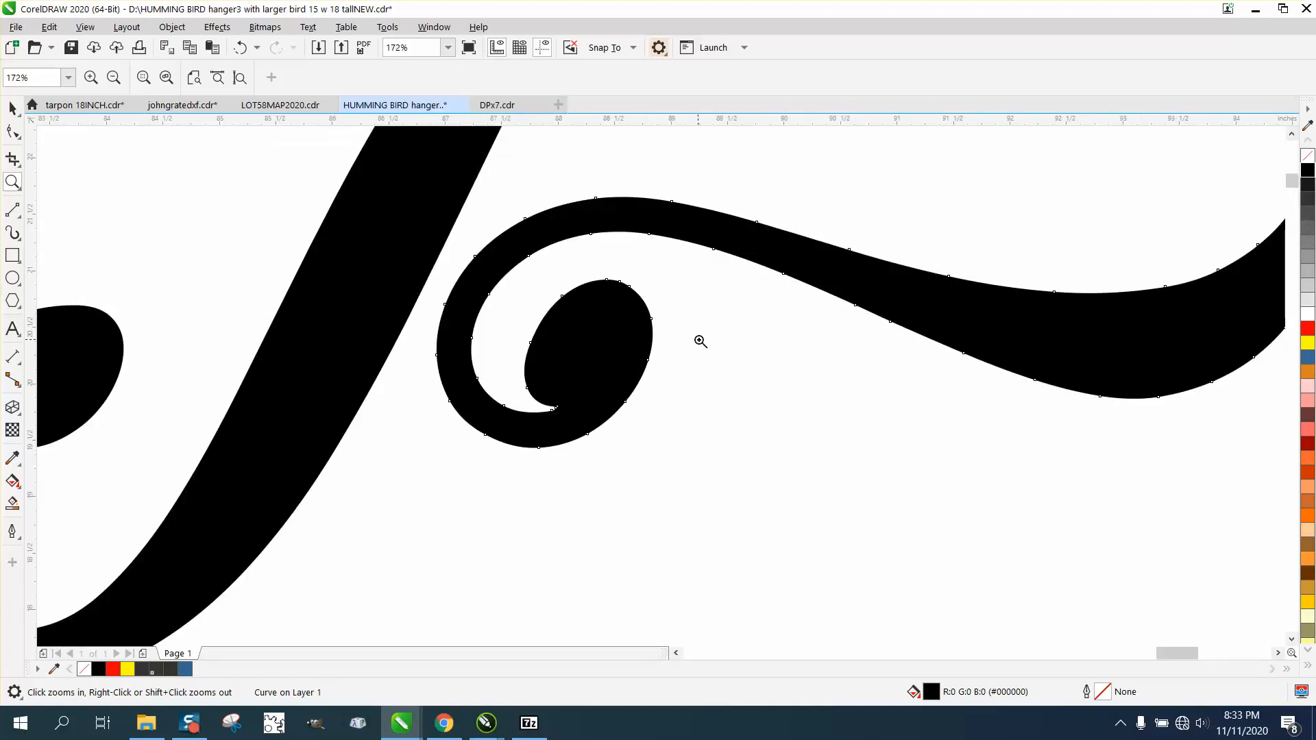
Remove the fill from the word Font and give it a red outline.
scroll(700, 340, down, 5)
drag(326, 383, 655, 496)
click(13, 107)
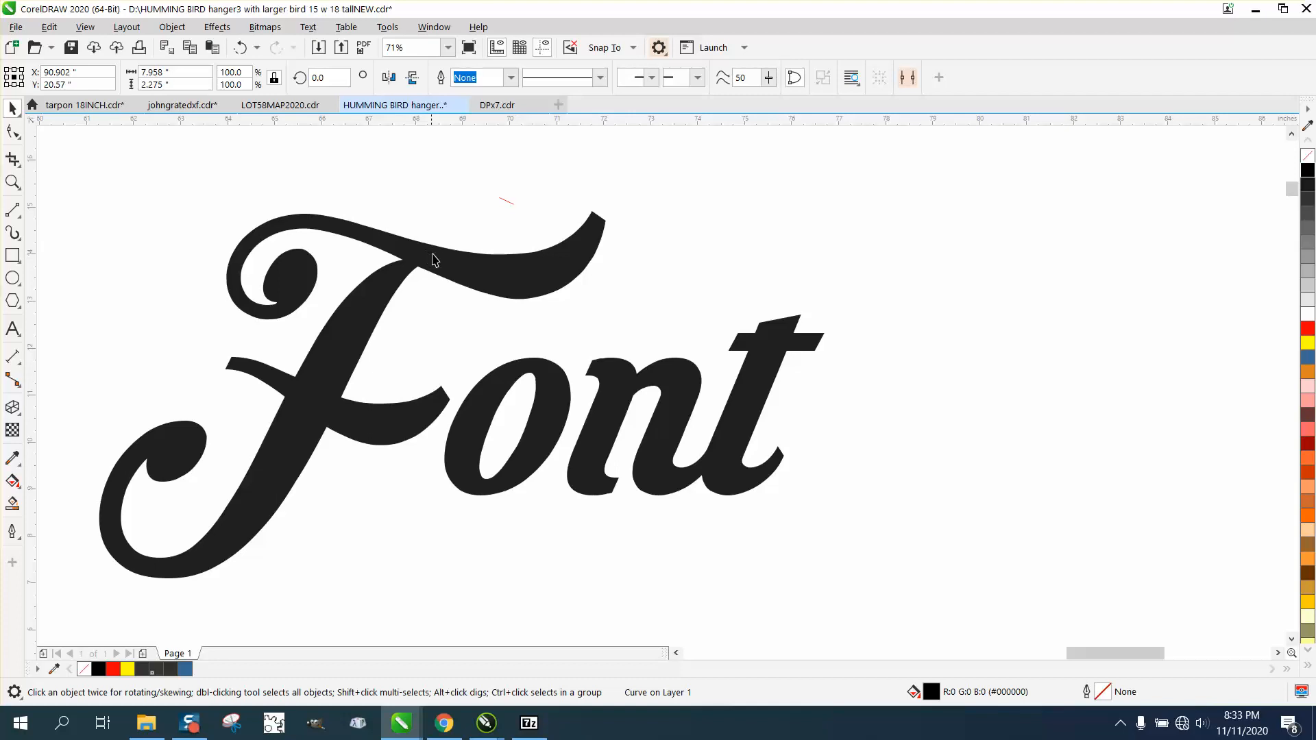
click(595, 251)
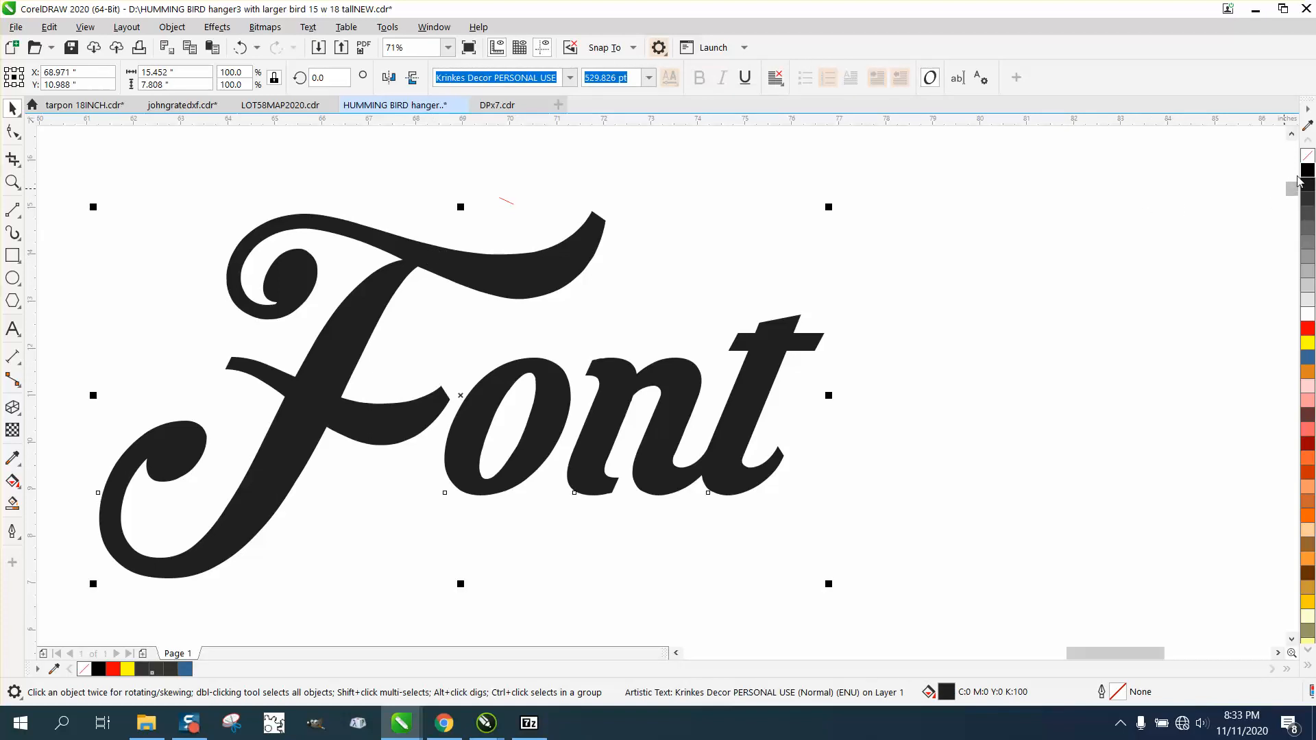
click(1308, 156)
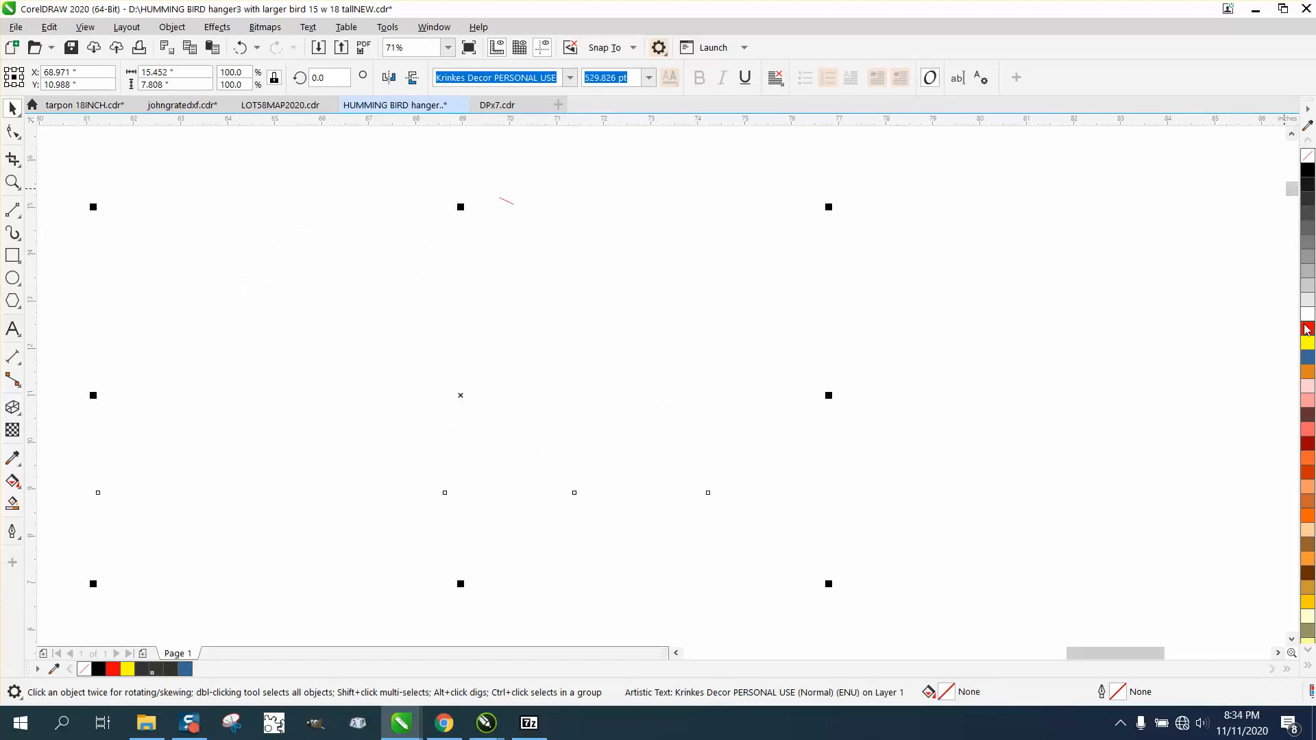
right_click(1307, 331)
Convert the word Font to curves, then delete the F's left crossbar nodes and make that stem segment a line.
click(172, 26)
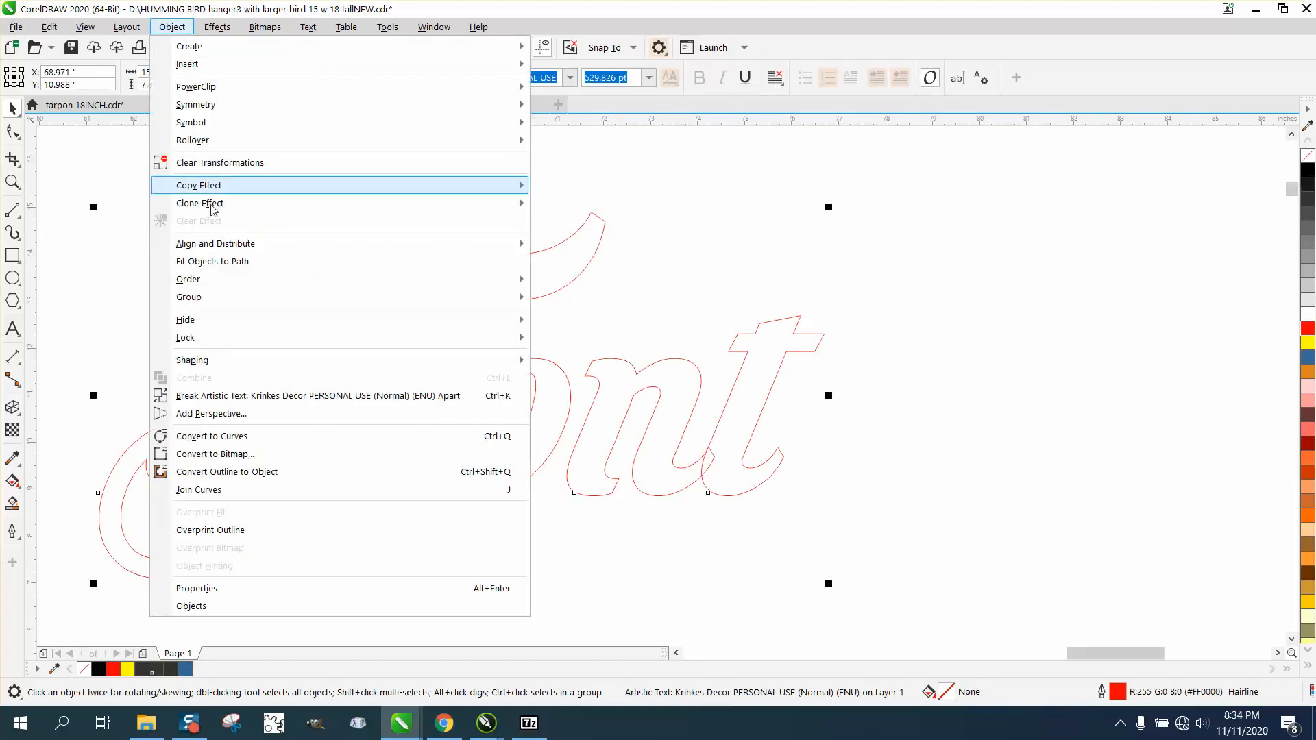
click(227, 438)
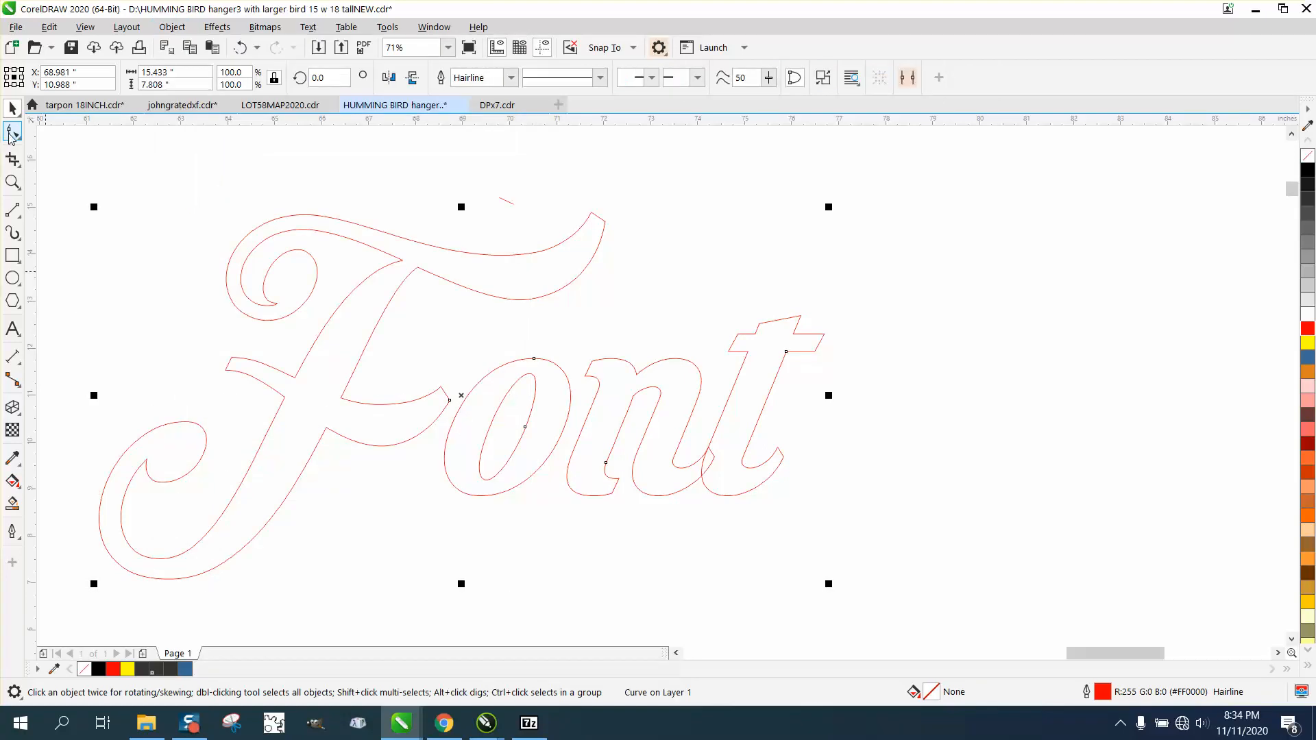
click(12, 132)
mouse_move(283, 405)
mouse_down()
mouse_move(301, 414)
mouse_move(268, 397)
mouse_move(304, 406)
mouse_up()
key(Delete)
right_click(296, 378)
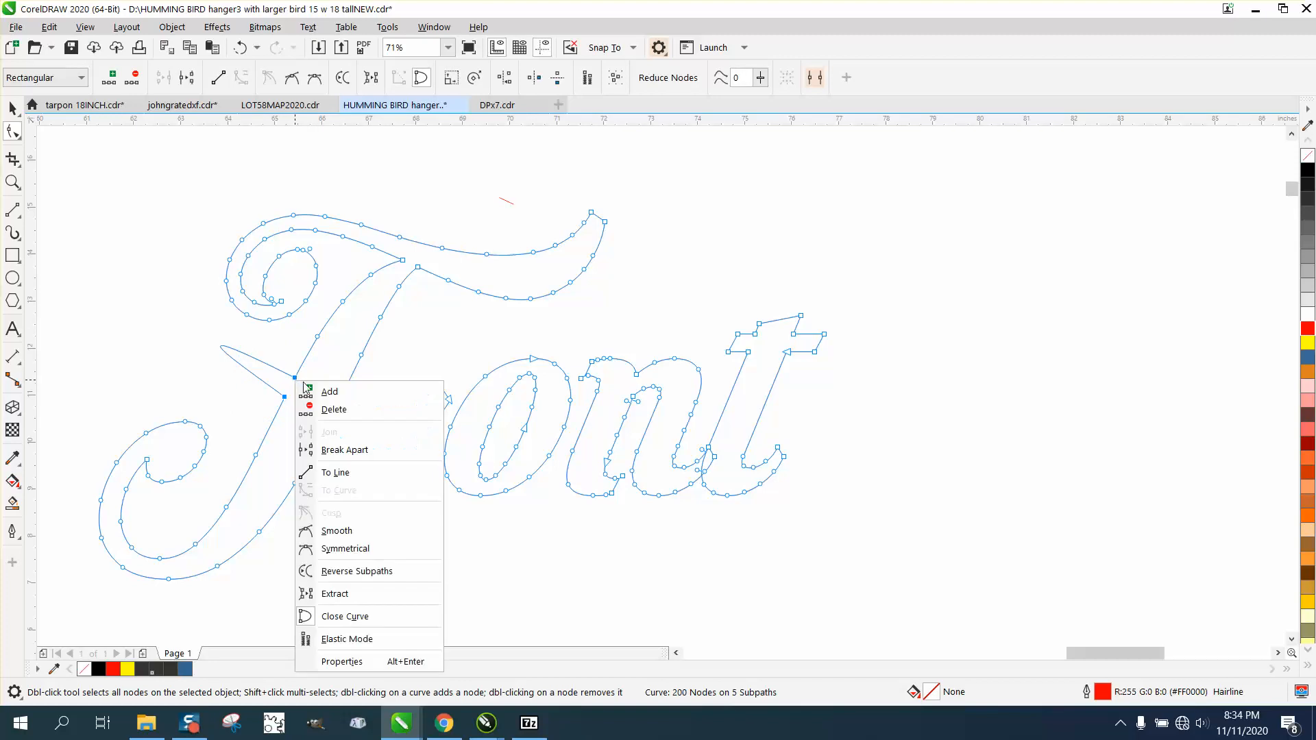
click(338, 471)
Delete the nodes of the F's right crossbar and turn the remaining stem segment into a straight line.
drag(351, 388, 446, 445)
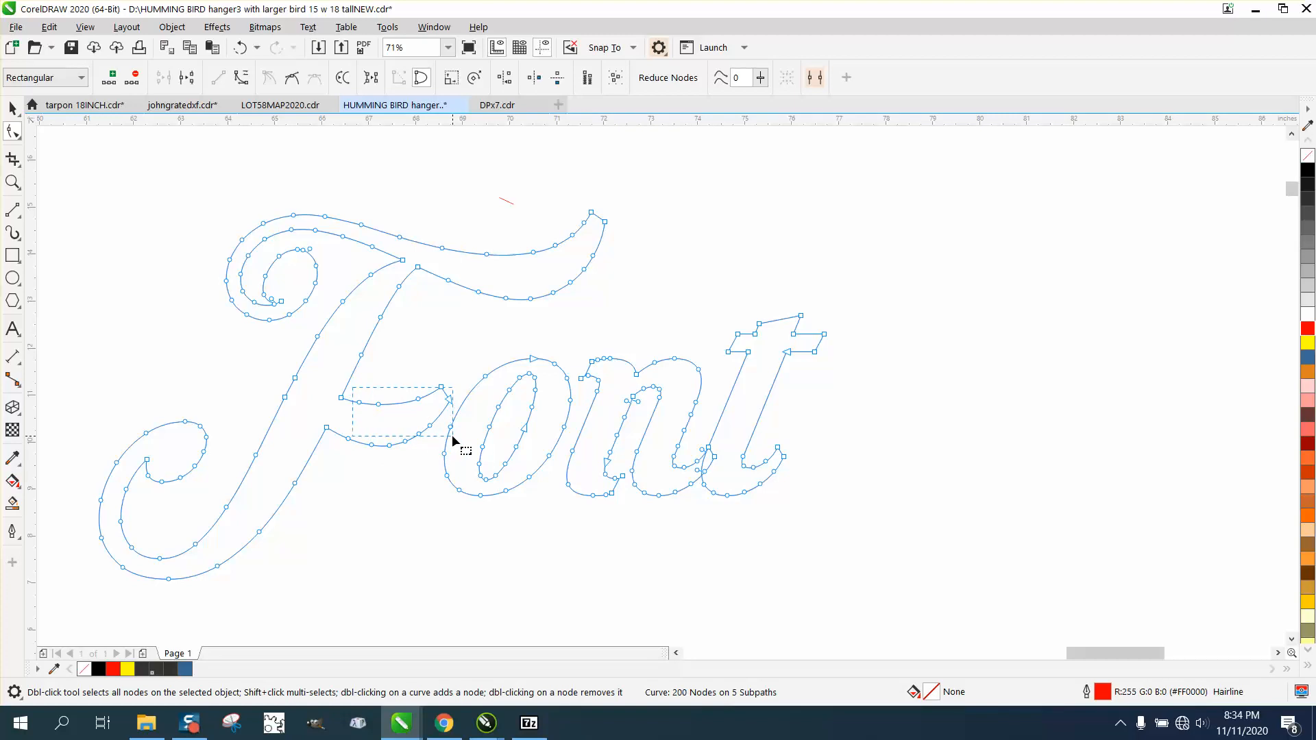
key(Delete)
click(441, 385)
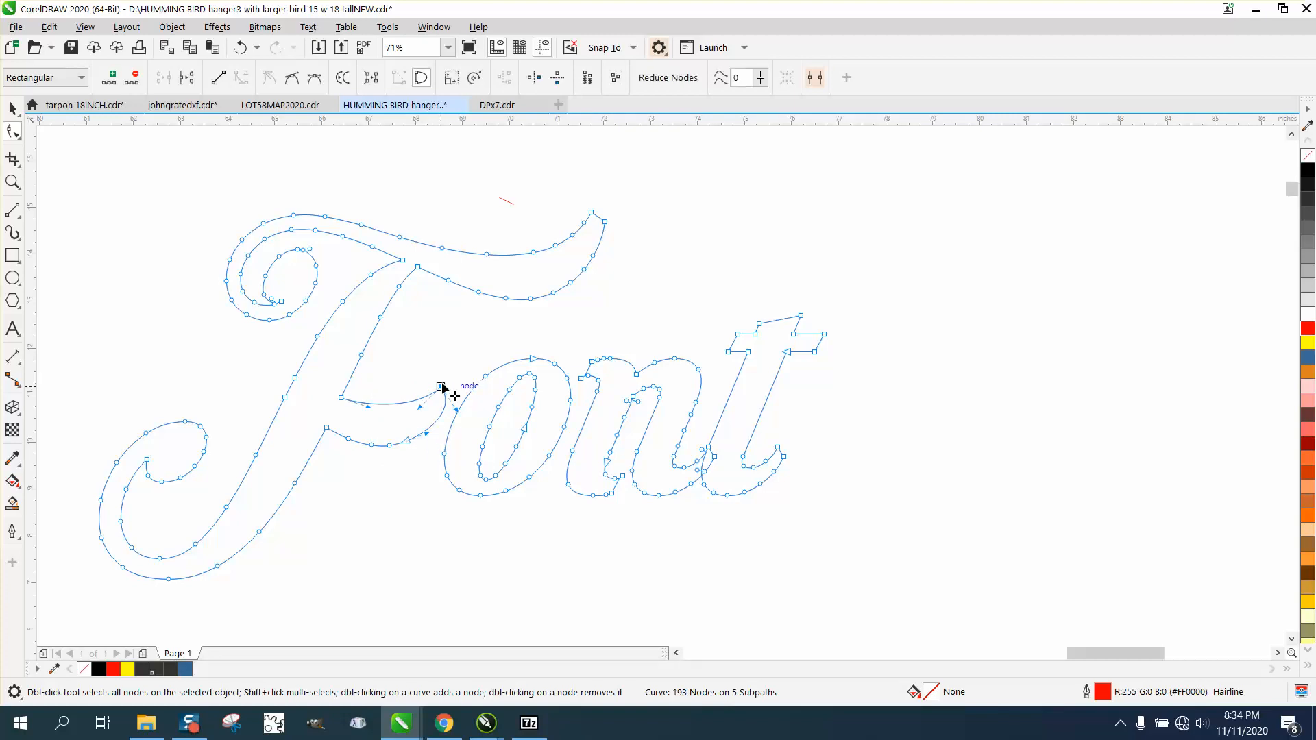
key(Delete)
drag(392, 470, 346, 454)
key(Delete)
key(Delete)
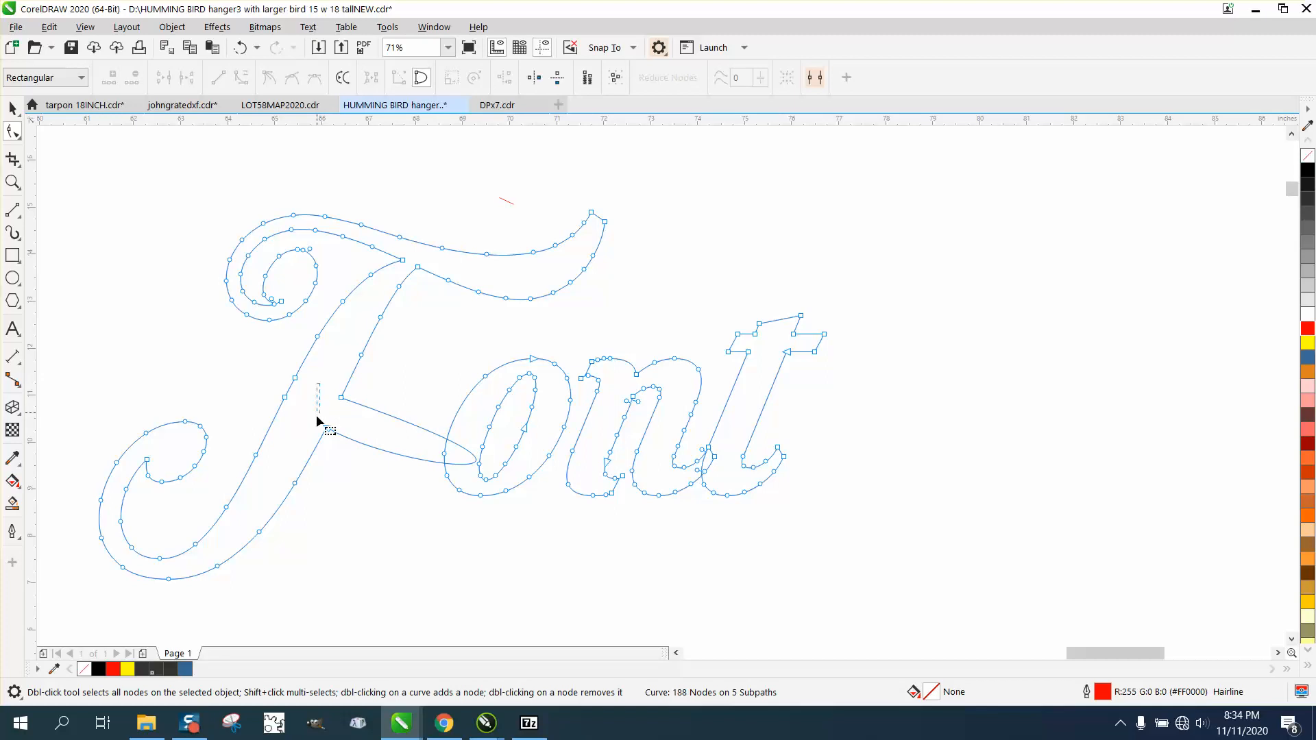
click(341, 399)
right_click(342, 403)
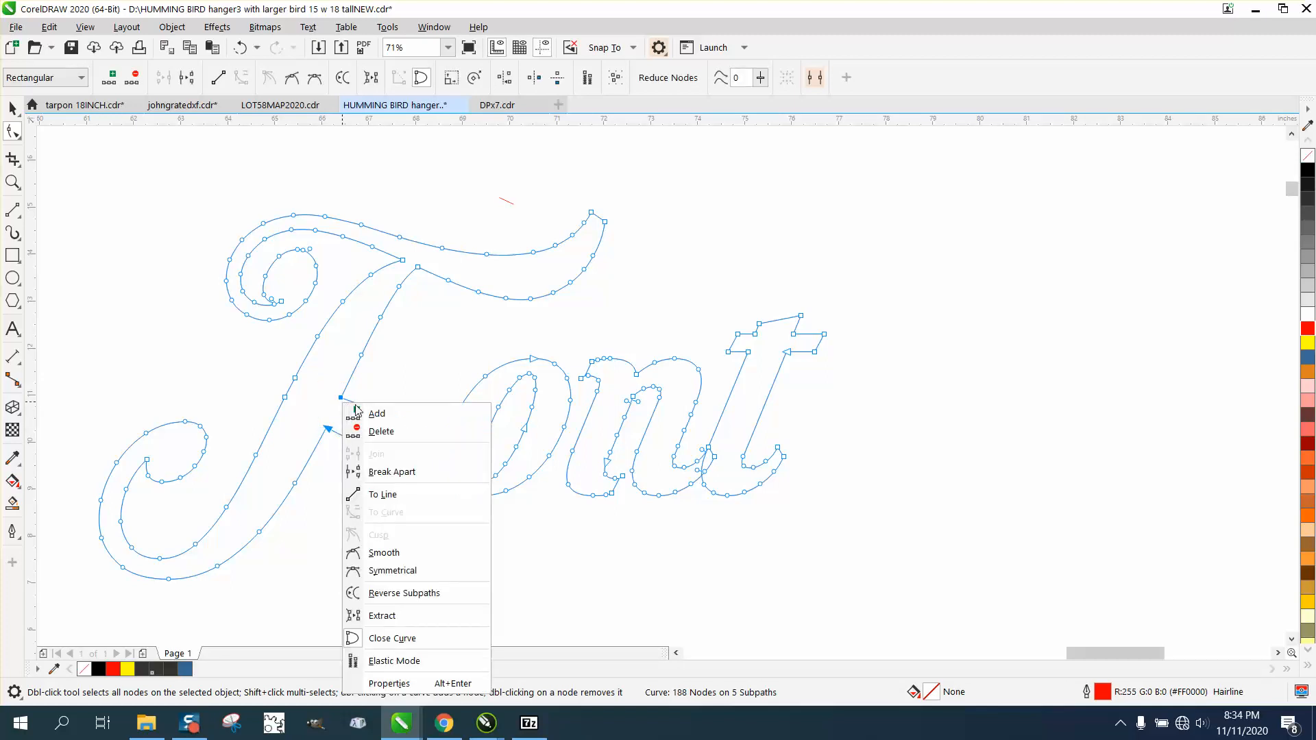
click(351, 494)
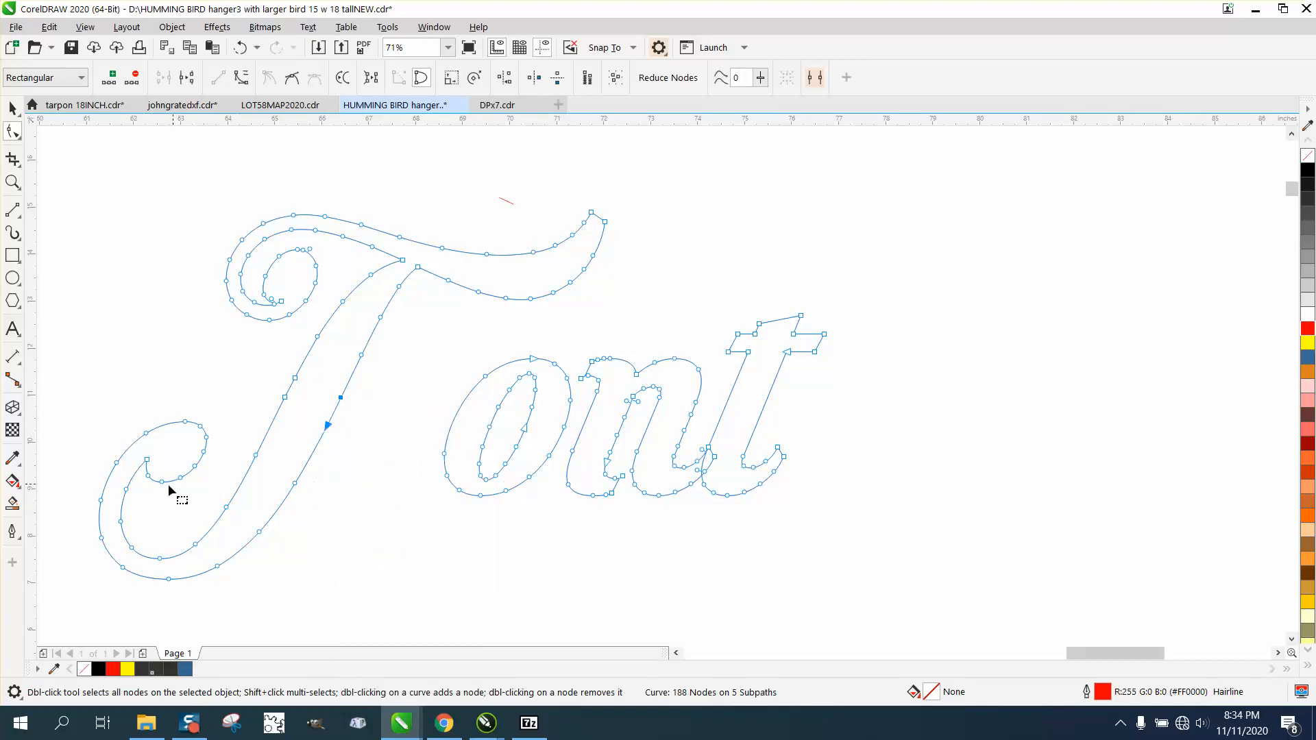
Try filling the letter without its crossbar in yellow using Smart Fill, and undo the fill.
click(12, 504)
click(295, 438)
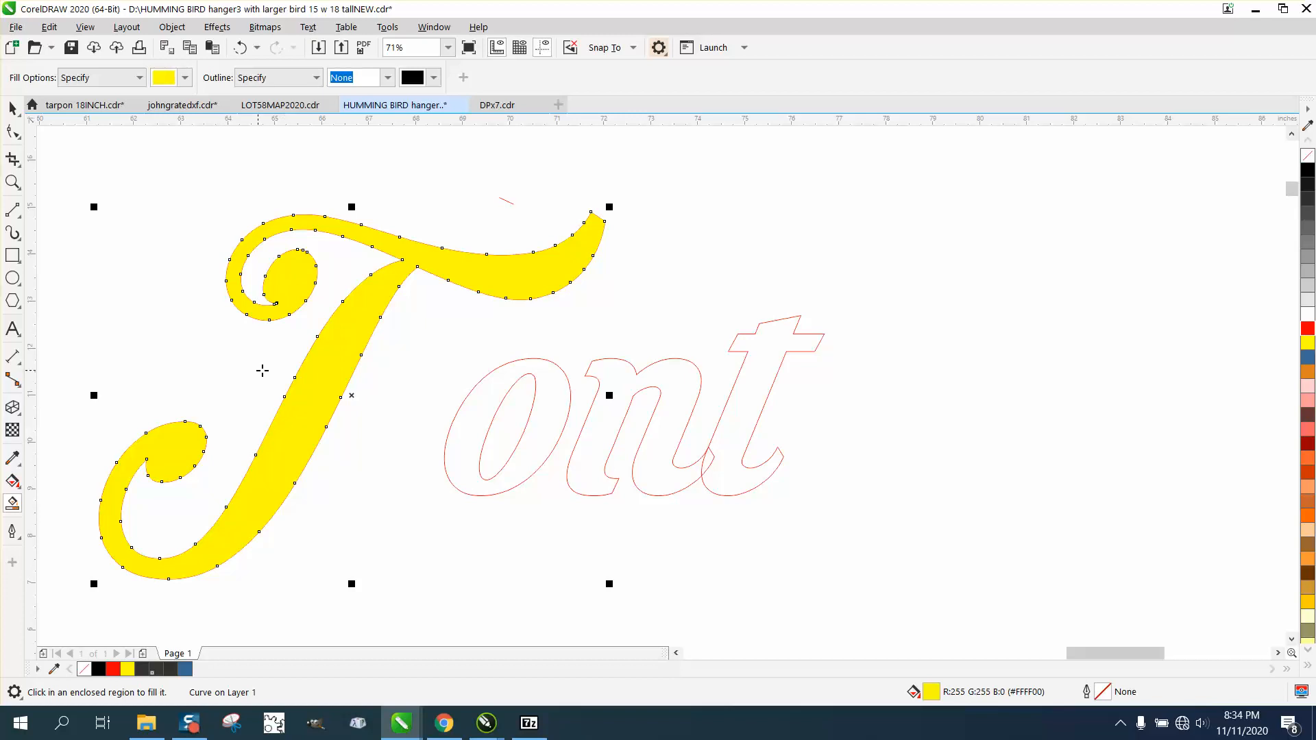
click(240, 48)
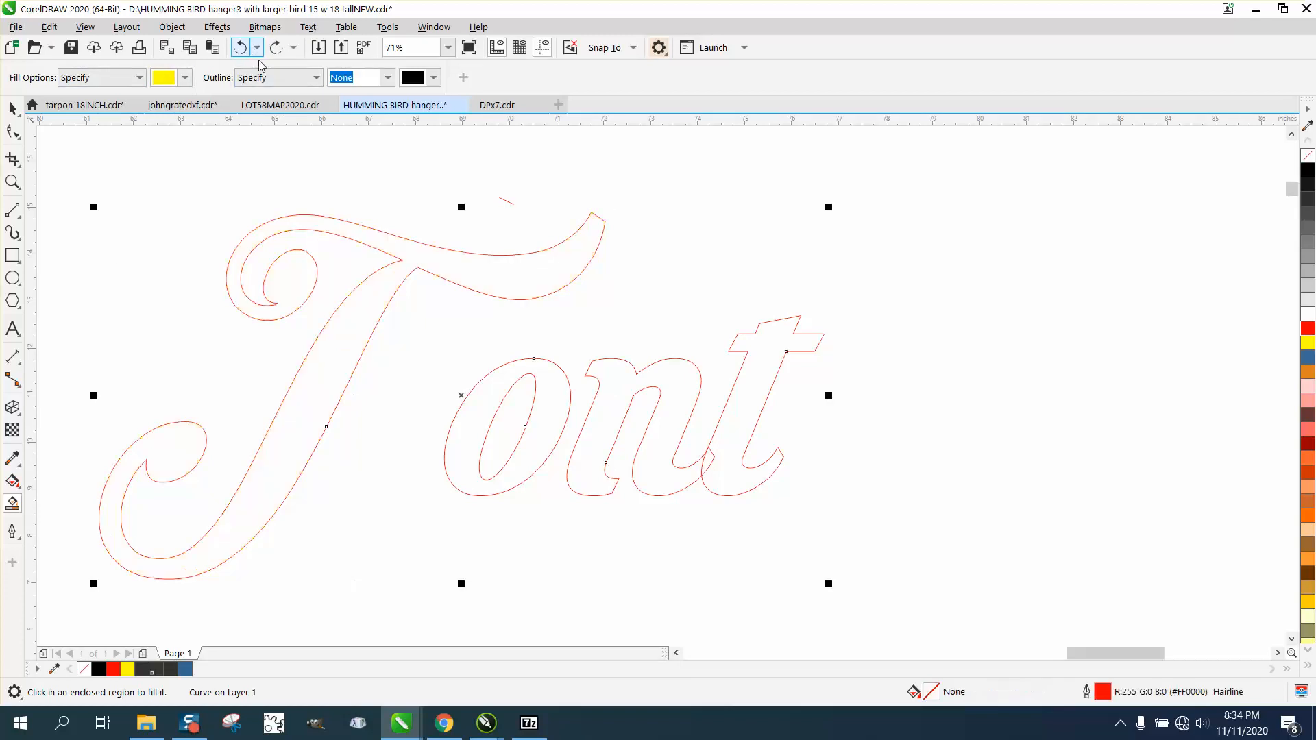
Draw a two-point line across the top of the first letter's stem, from its right corner node to its left corner node.
click(21, 222)
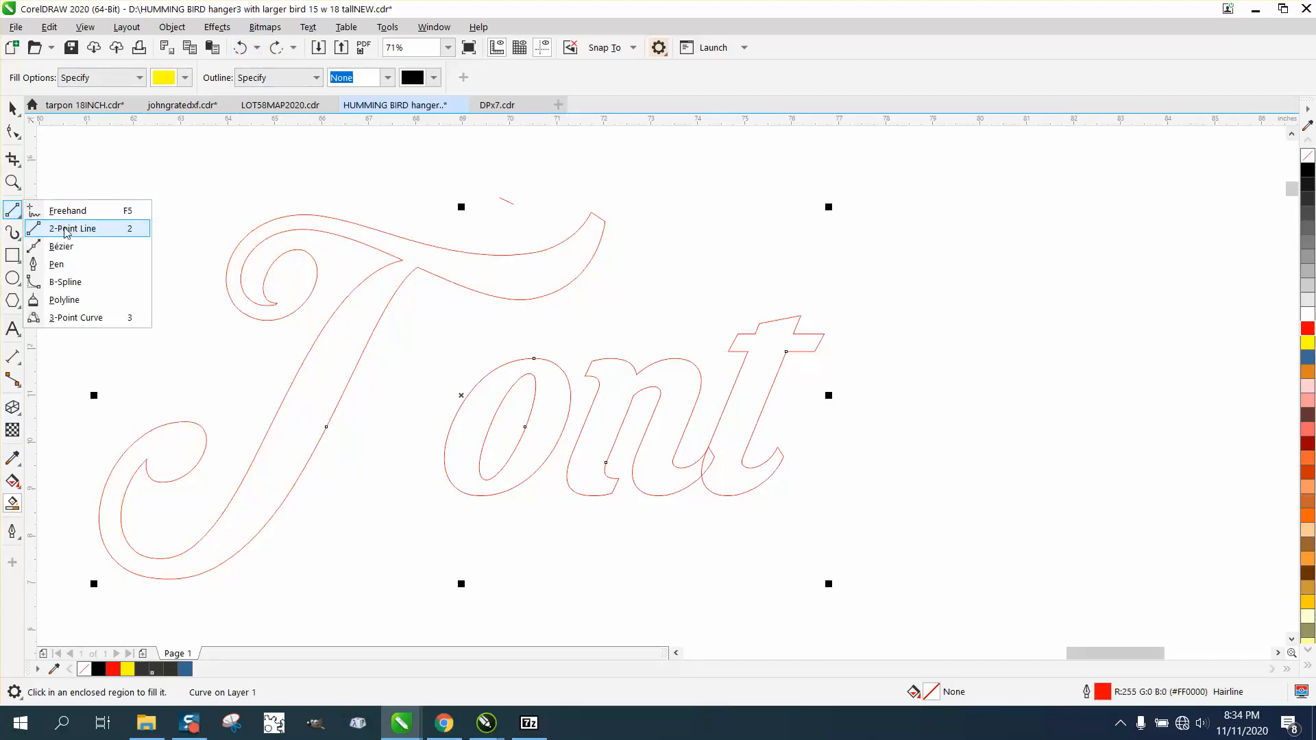
click(61, 227)
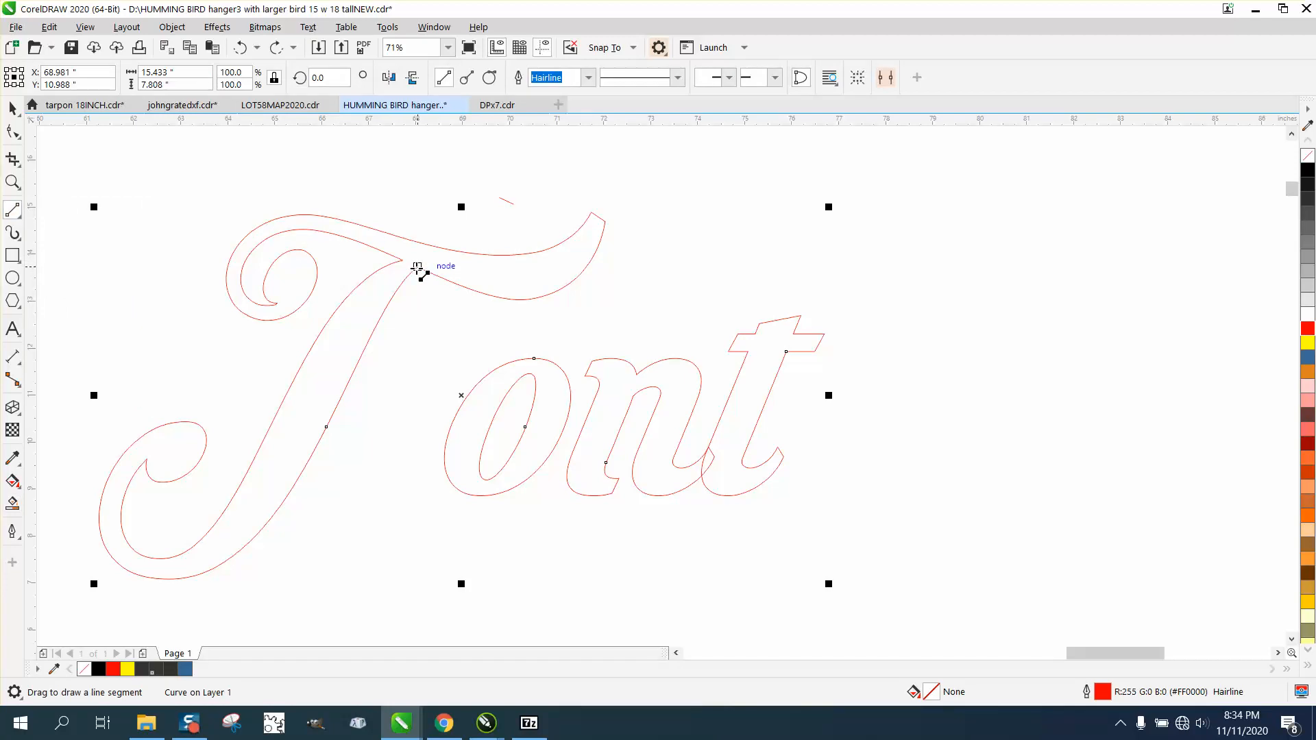
click(13, 181)
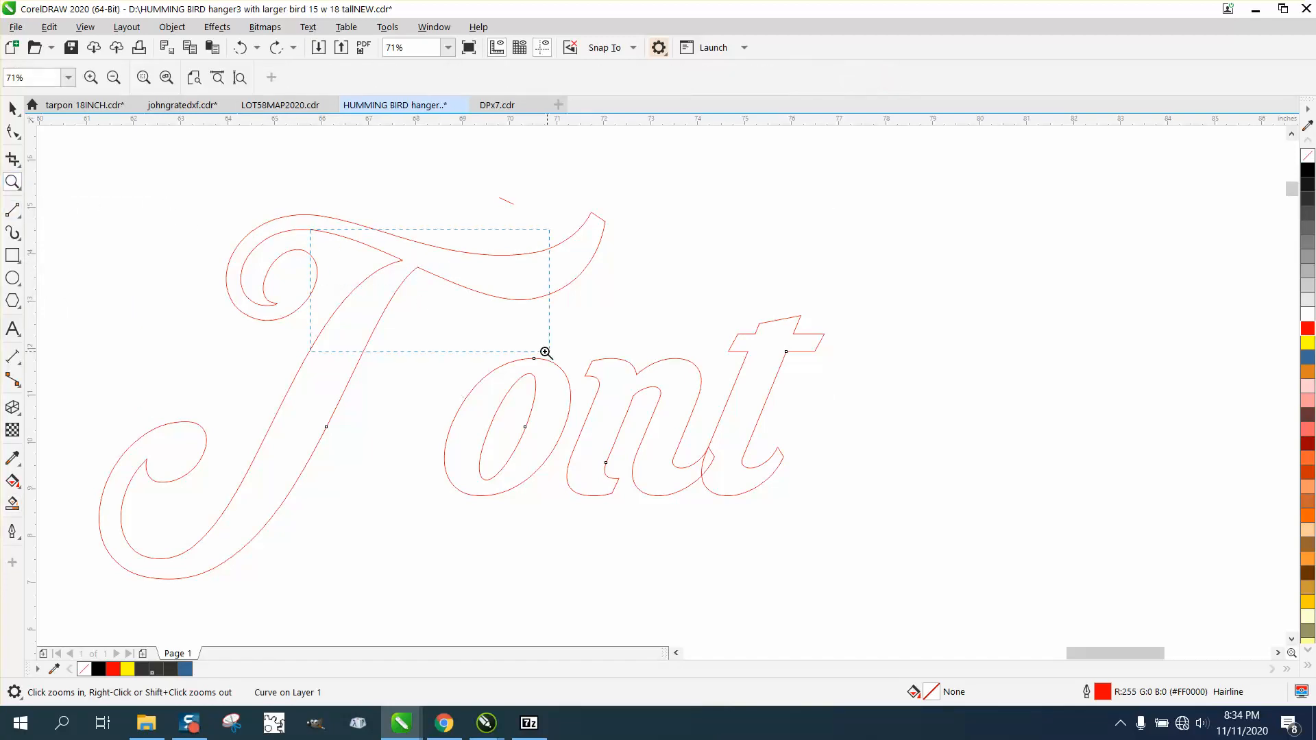
drag(546, 352, 547, 353)
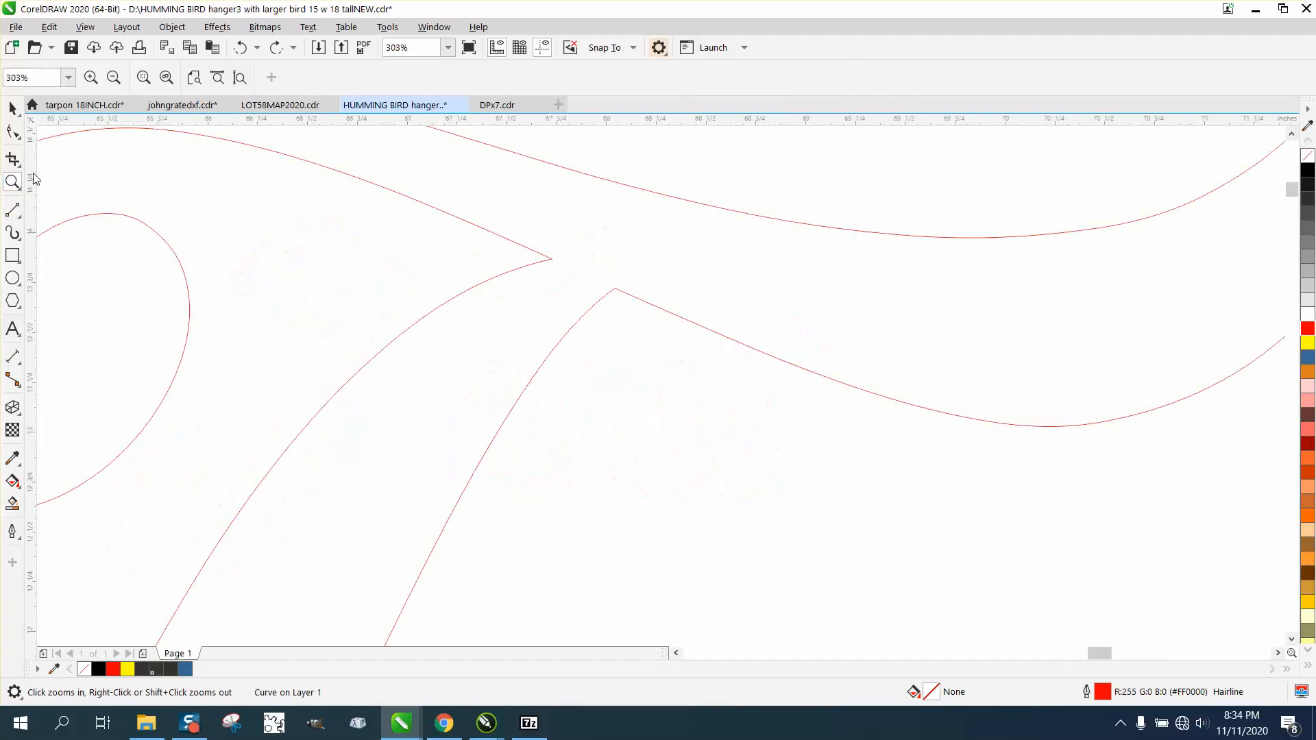
click(13, 210)
drag(617, 288, 547, 256)
scroll(352, 253, down, 6)
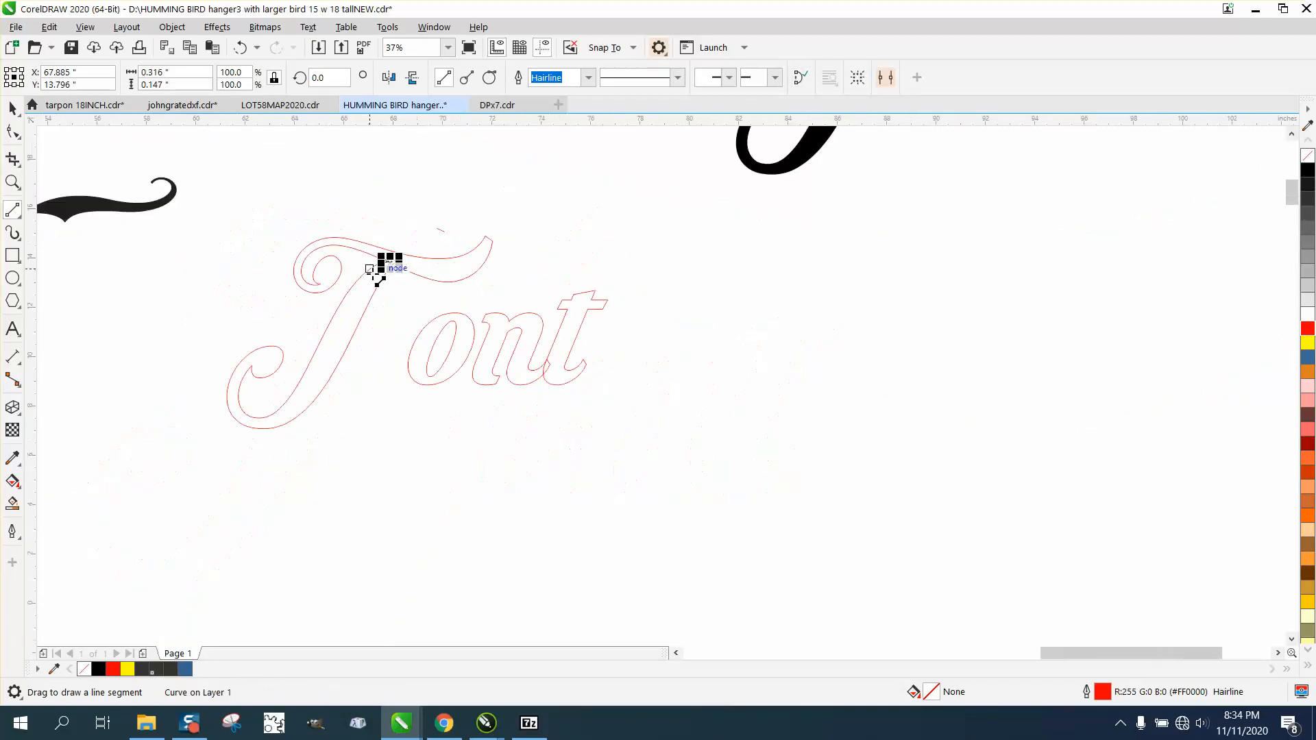
Fill the first letter's top swash in black using Smart Fill, and move the filled copy above the word Font.
click(11, 504)
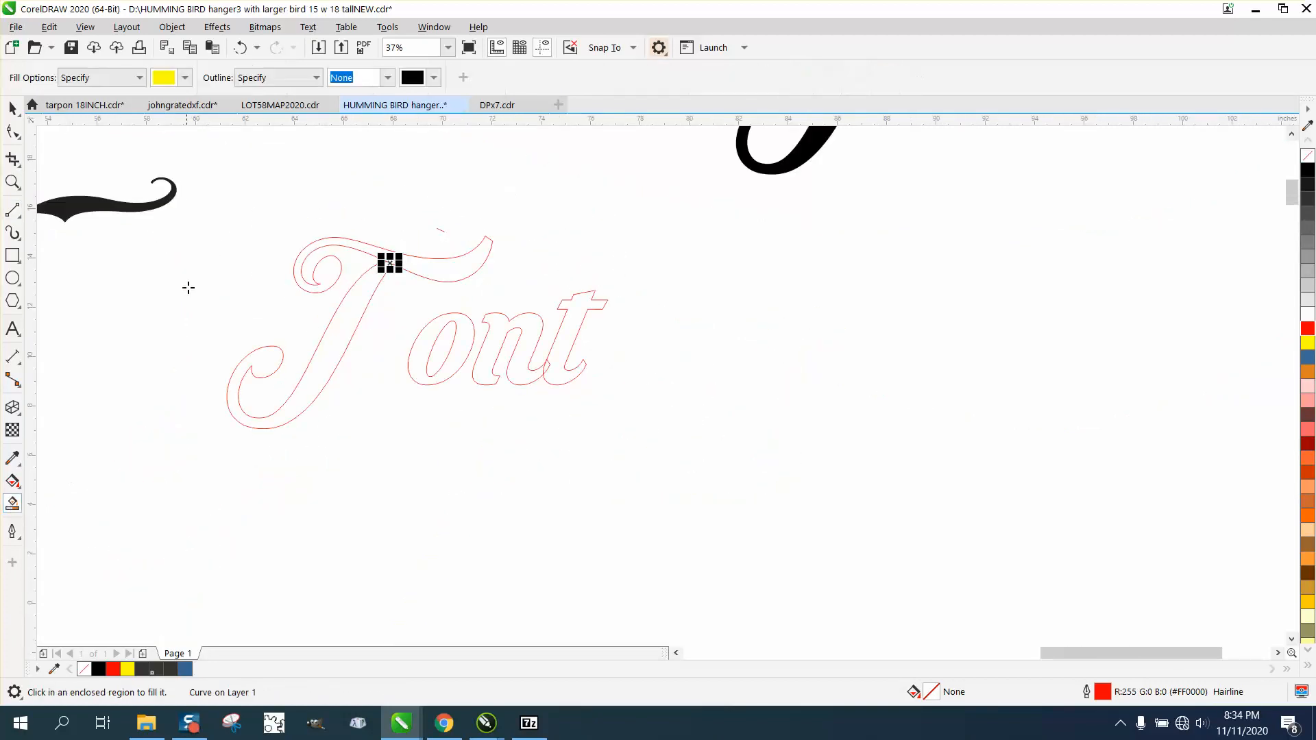
click(185, 77)
click(173, 158)
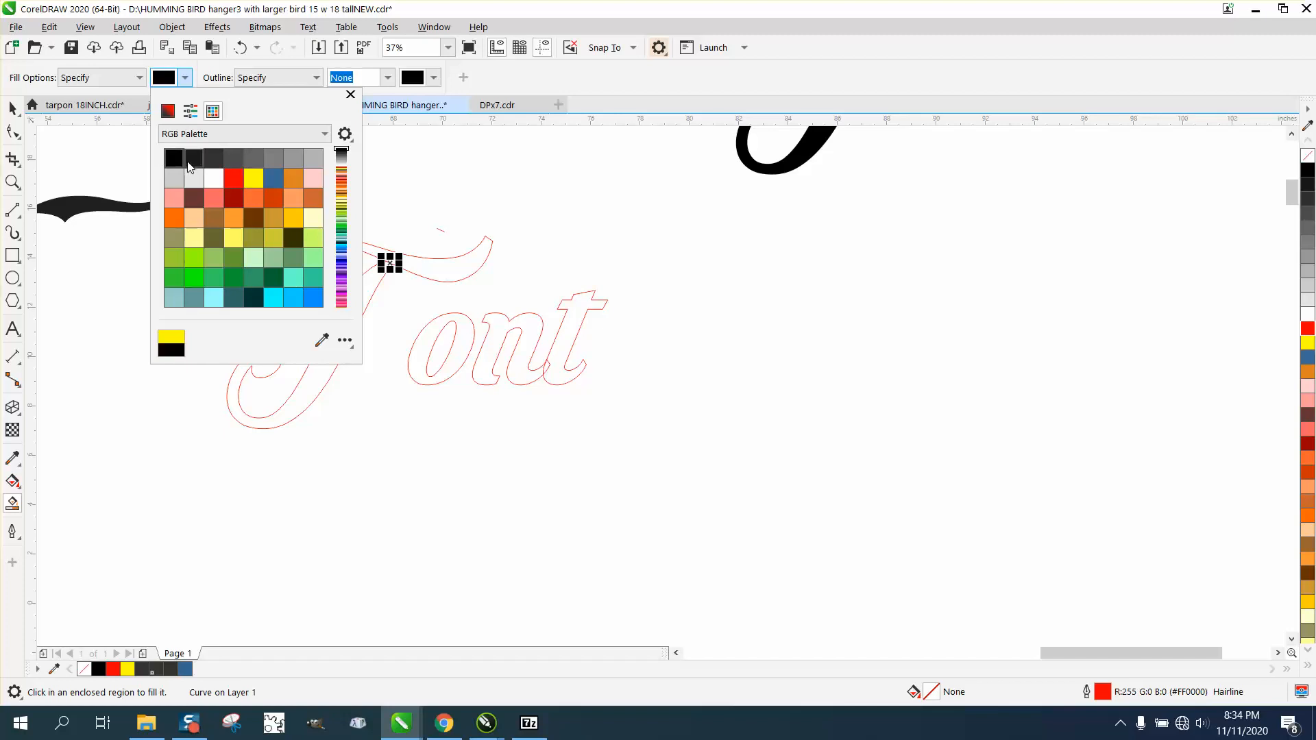
click(432, 260)
click(435, 264)
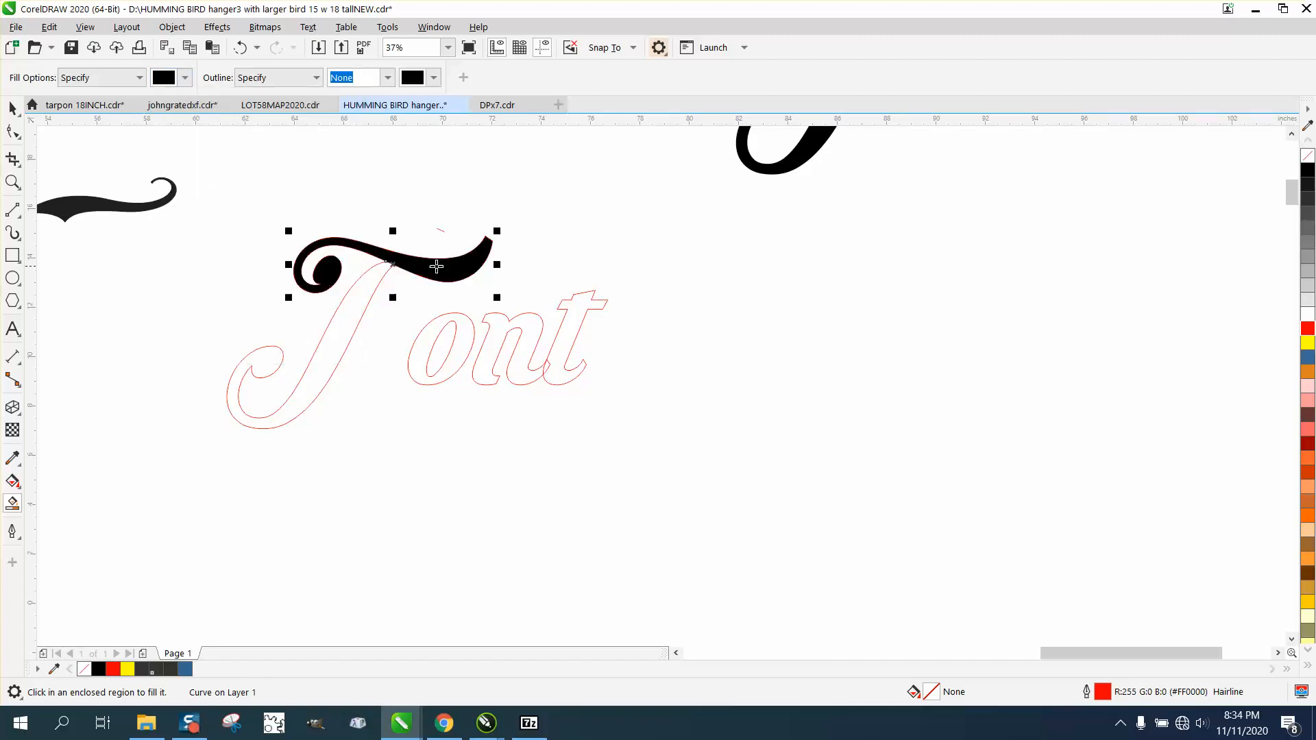
click(12, 109)
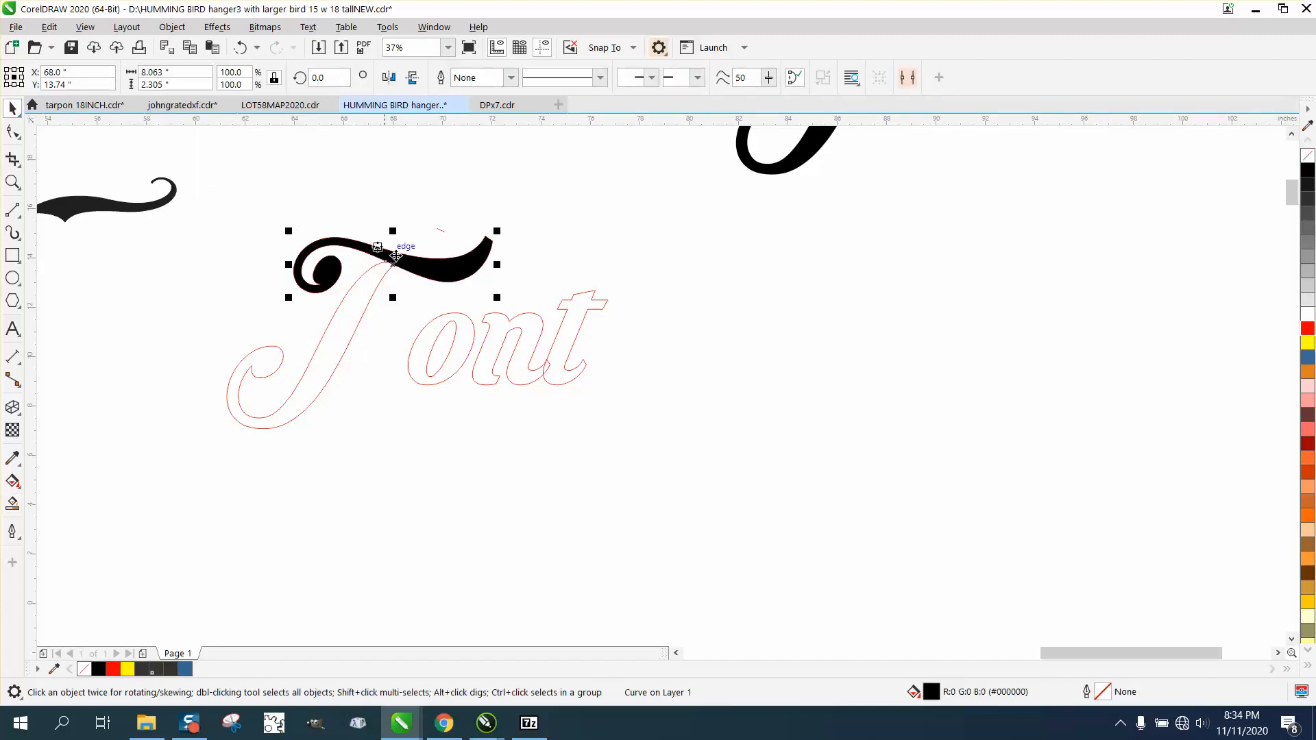
drag(398, 271, 403, 228)
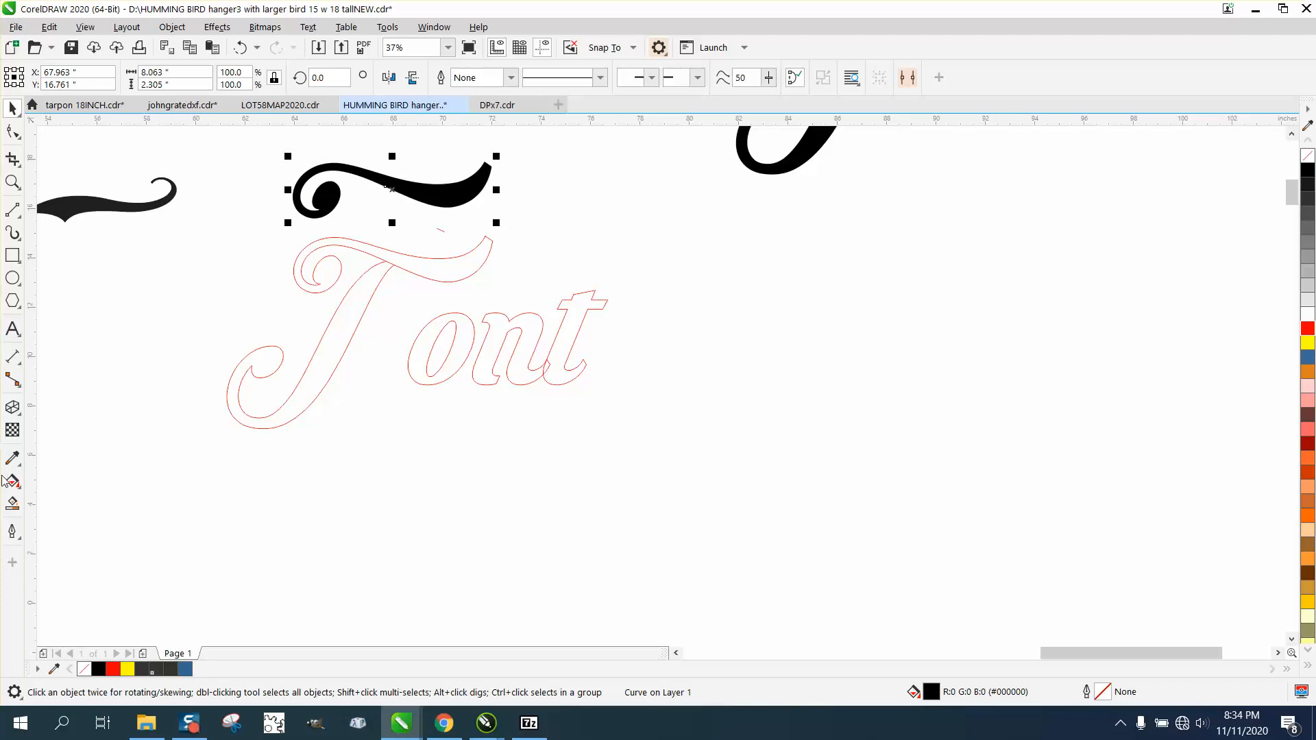
Fill the first letter's curled stem in black using Smart Fill, and move the filled copy to the right of the word Font.
click(12, 504)
click(345, 345)
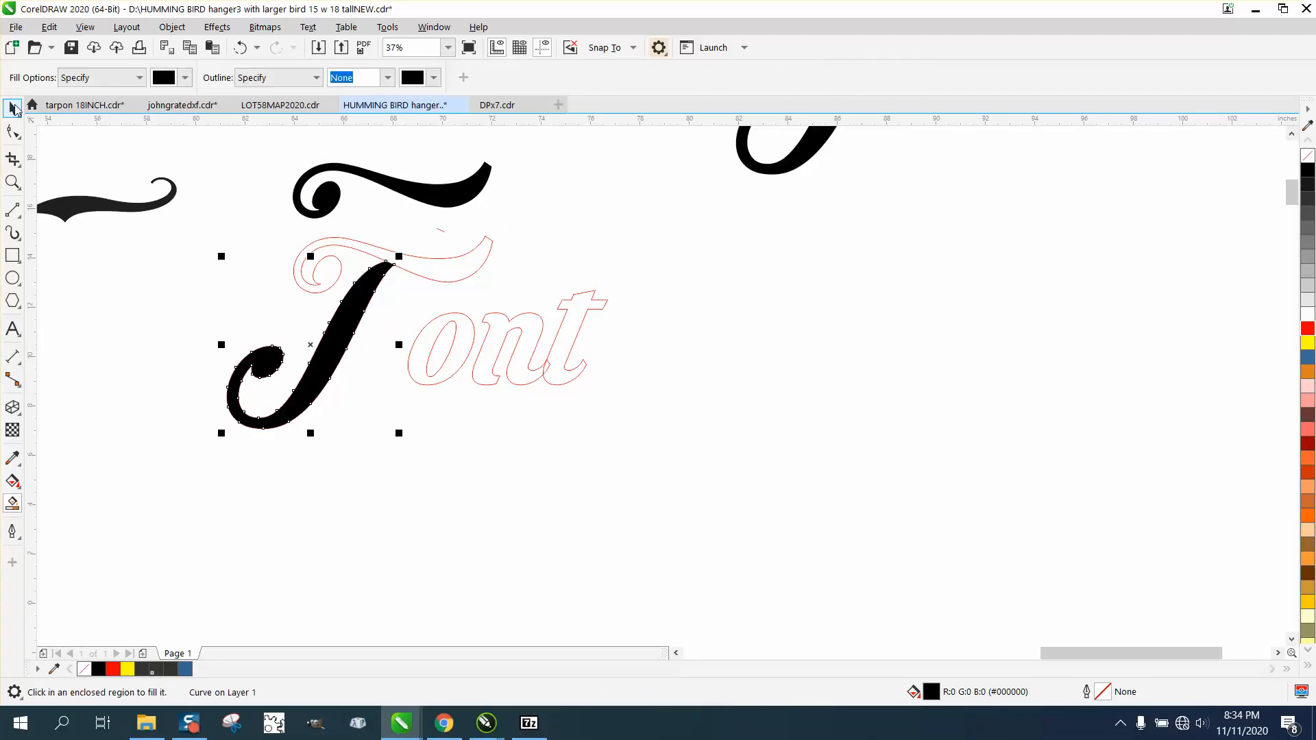
click(12, 108)
drag(327, 336, 679, 371)
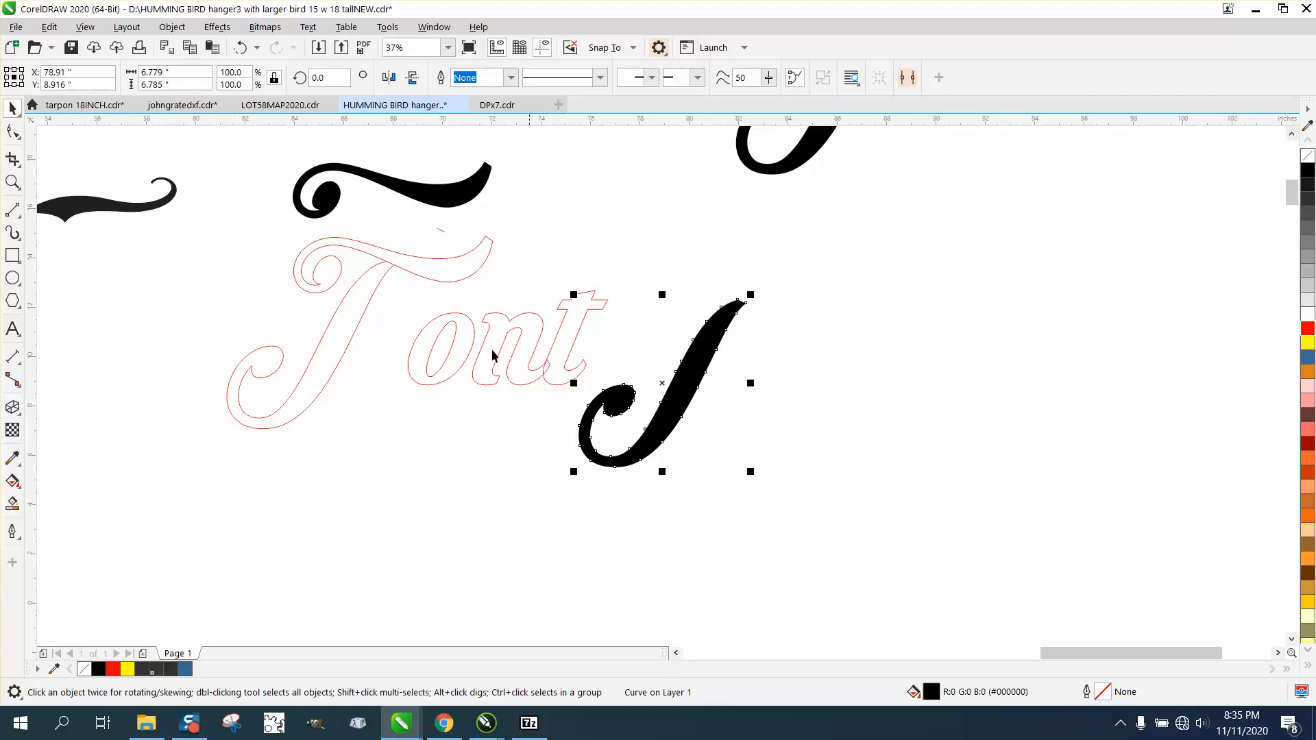
Move the word Krinkes into the empty area below and right of Font, remove its fill, and give it a red outline.
click(384, 272)
scroll(626, 323, down, 2)
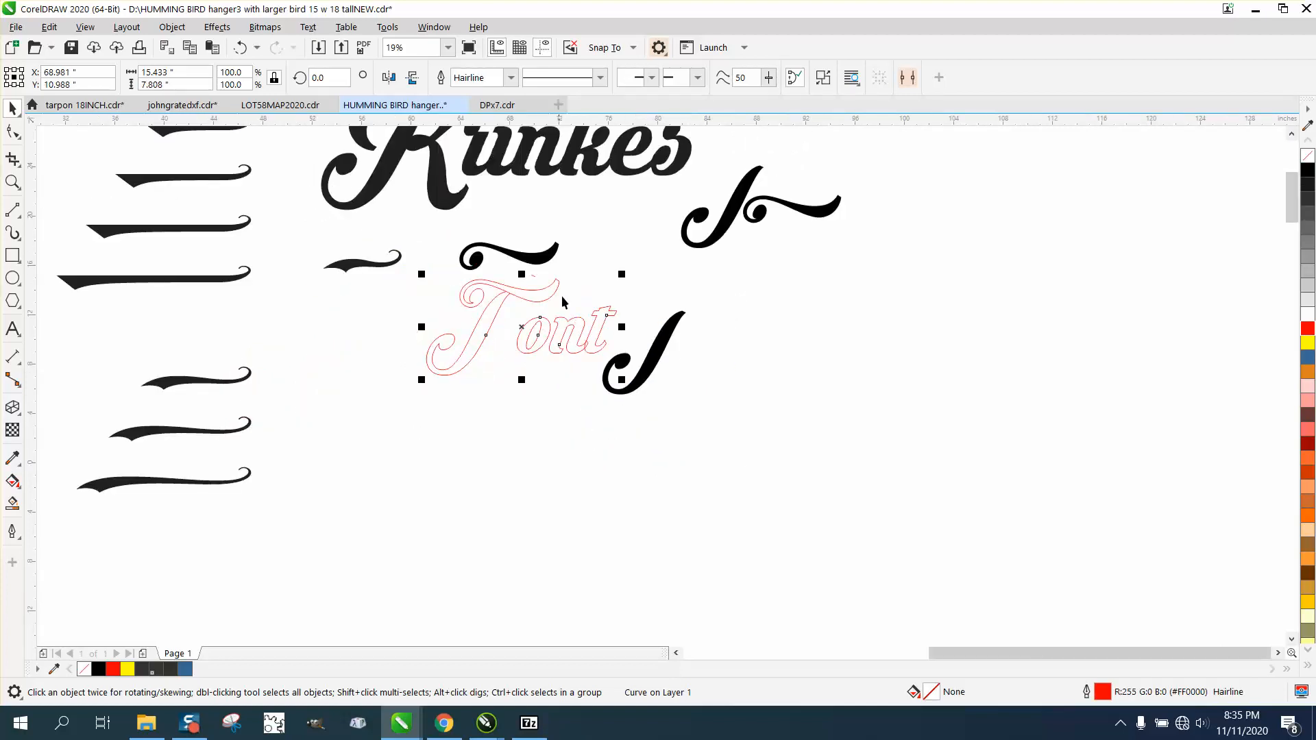
drag(595, 174, 941, 440)
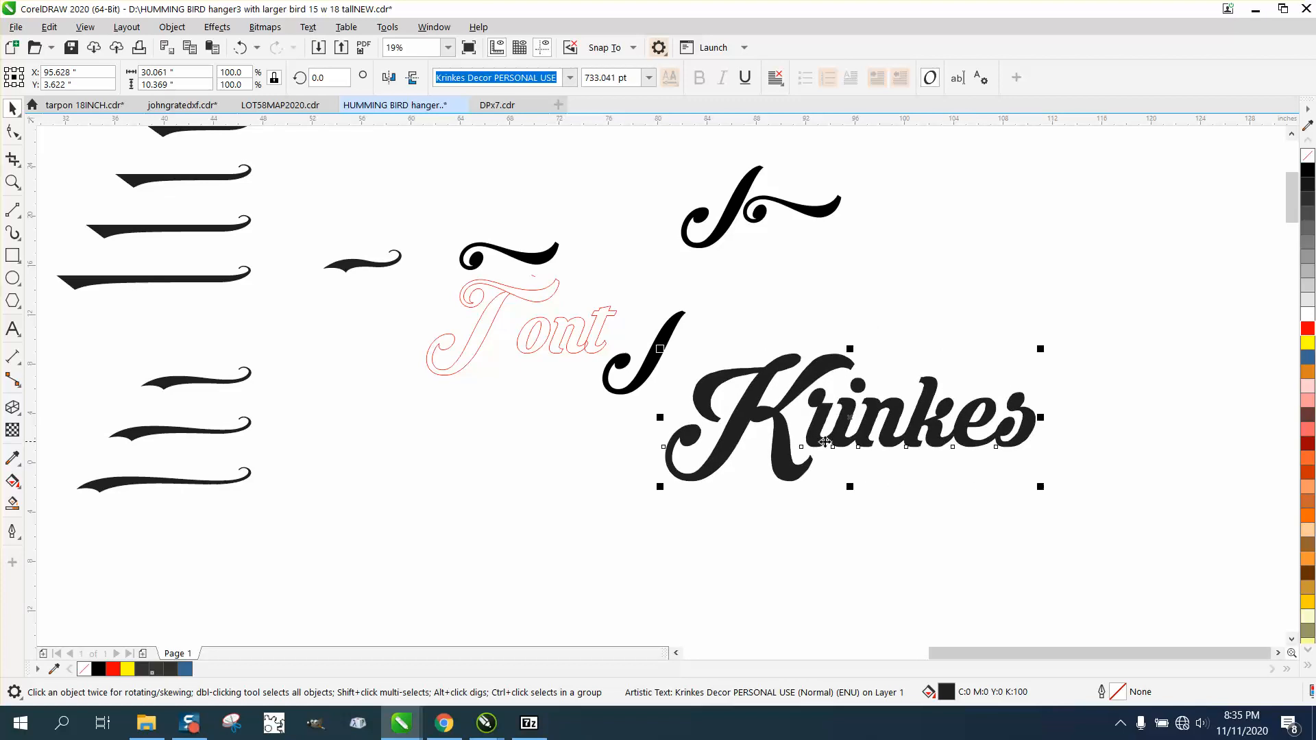
click(785, 401)
click(1308, 156)
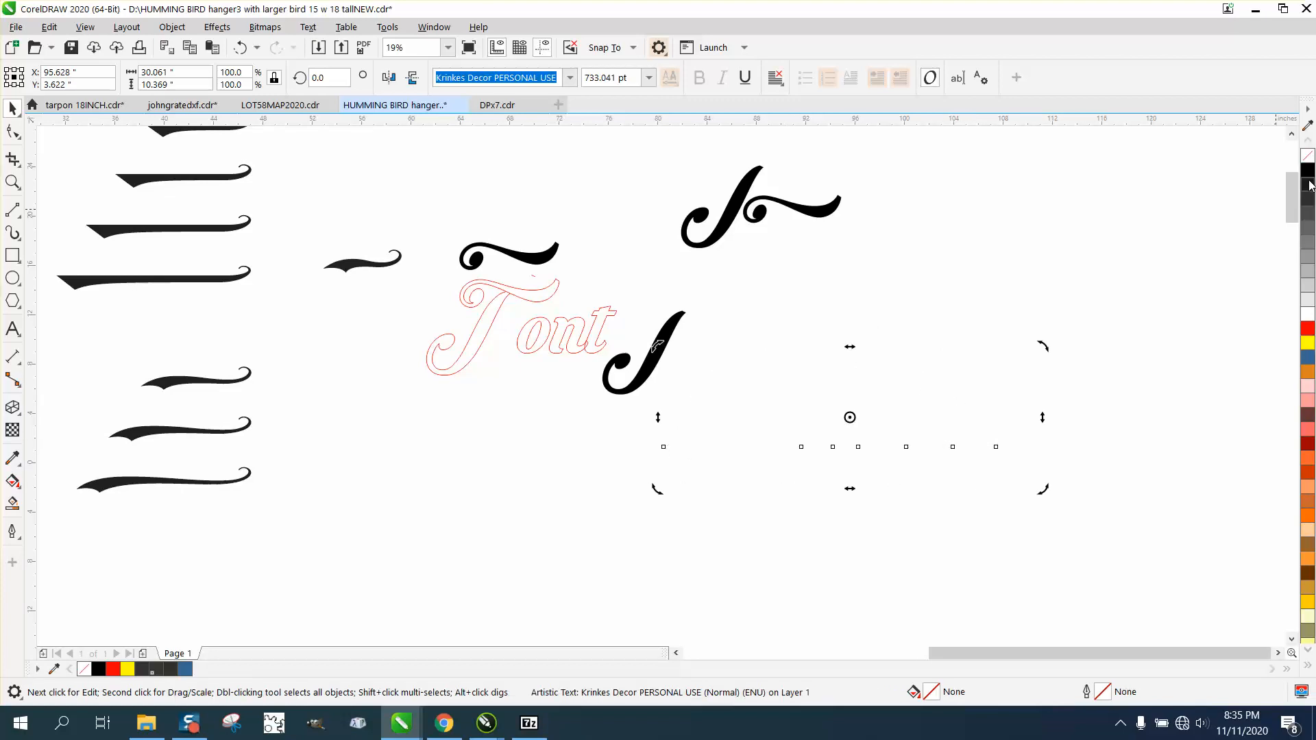
right_click(1308, 330)
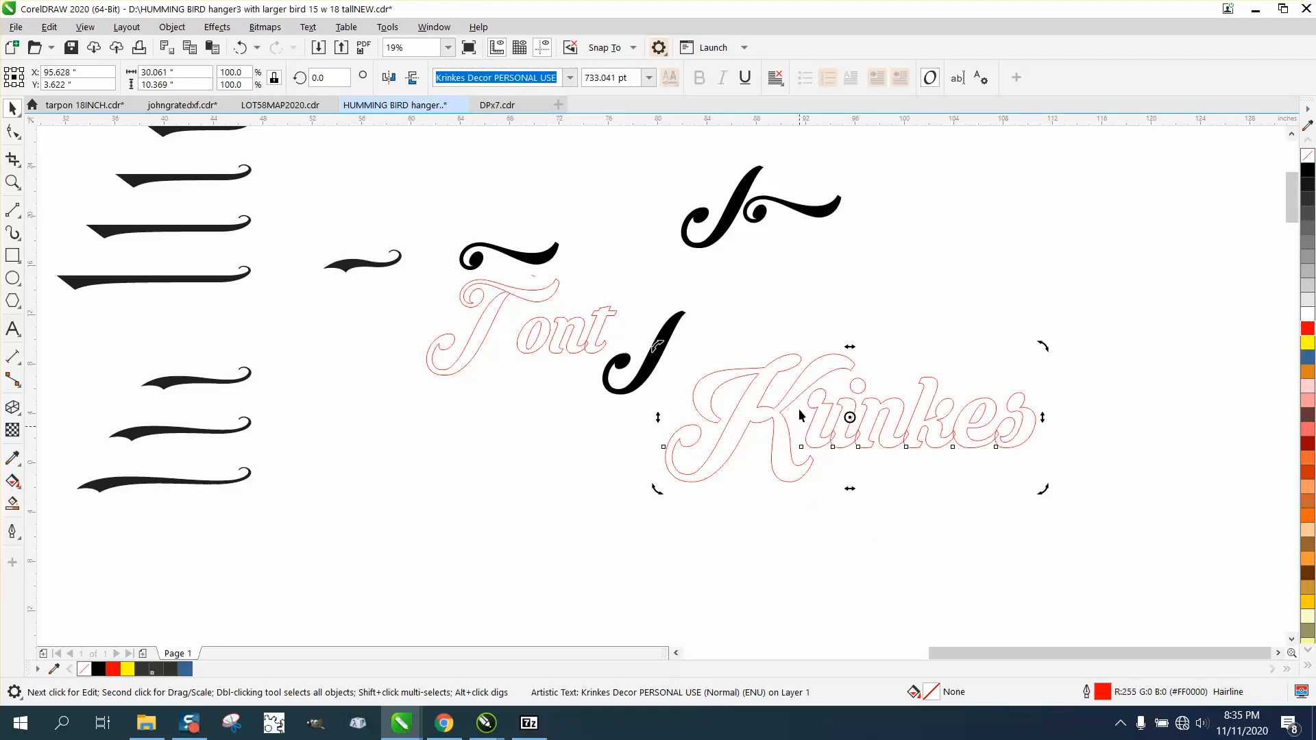
Convert the word Krinkes to curves.
click(12, 182)
drag(719, 362, 900, 492)
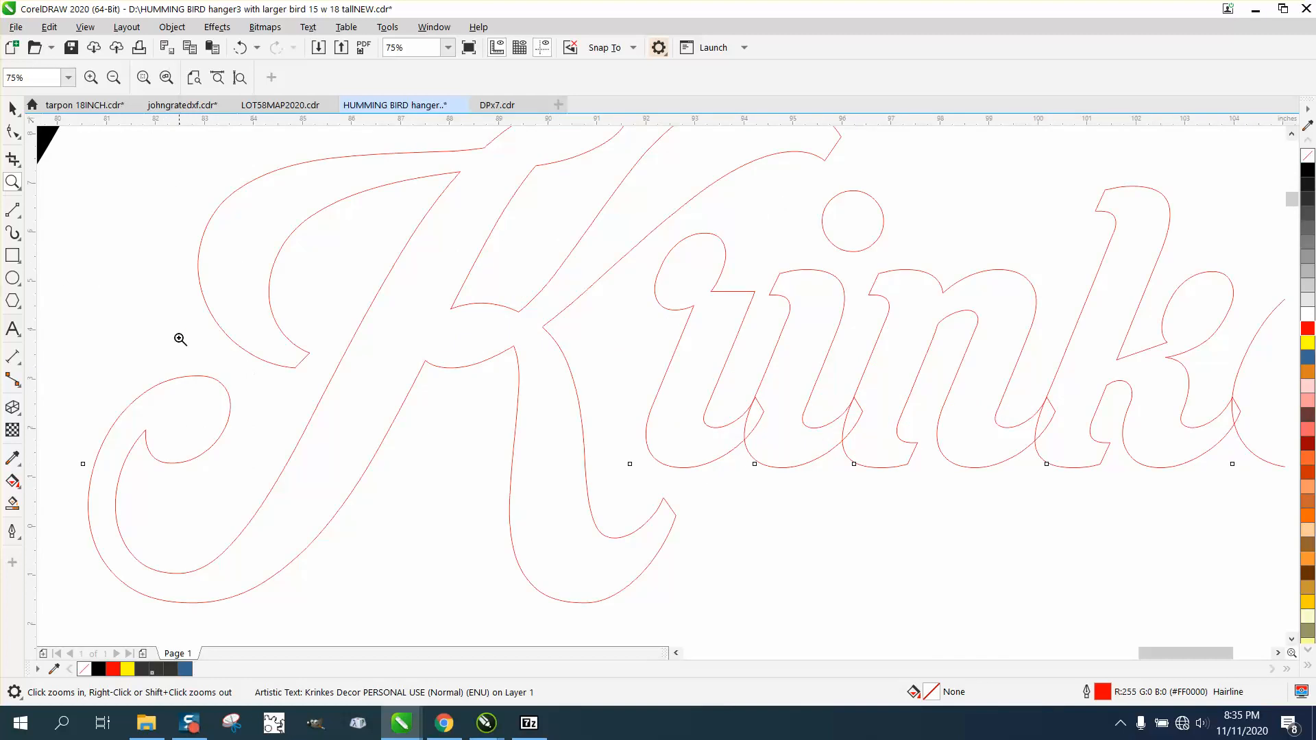
click(23, 219)
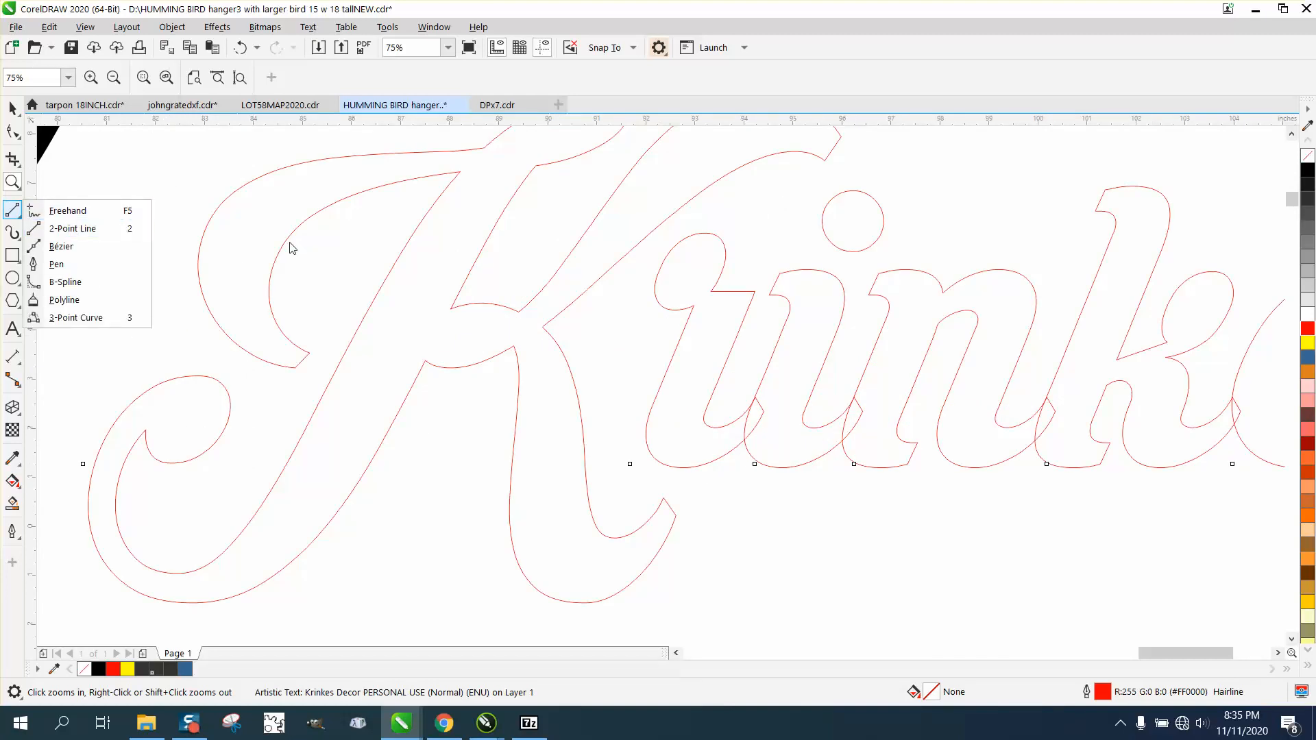
click(12, 107)
click(51, 108)
click(312, 214)
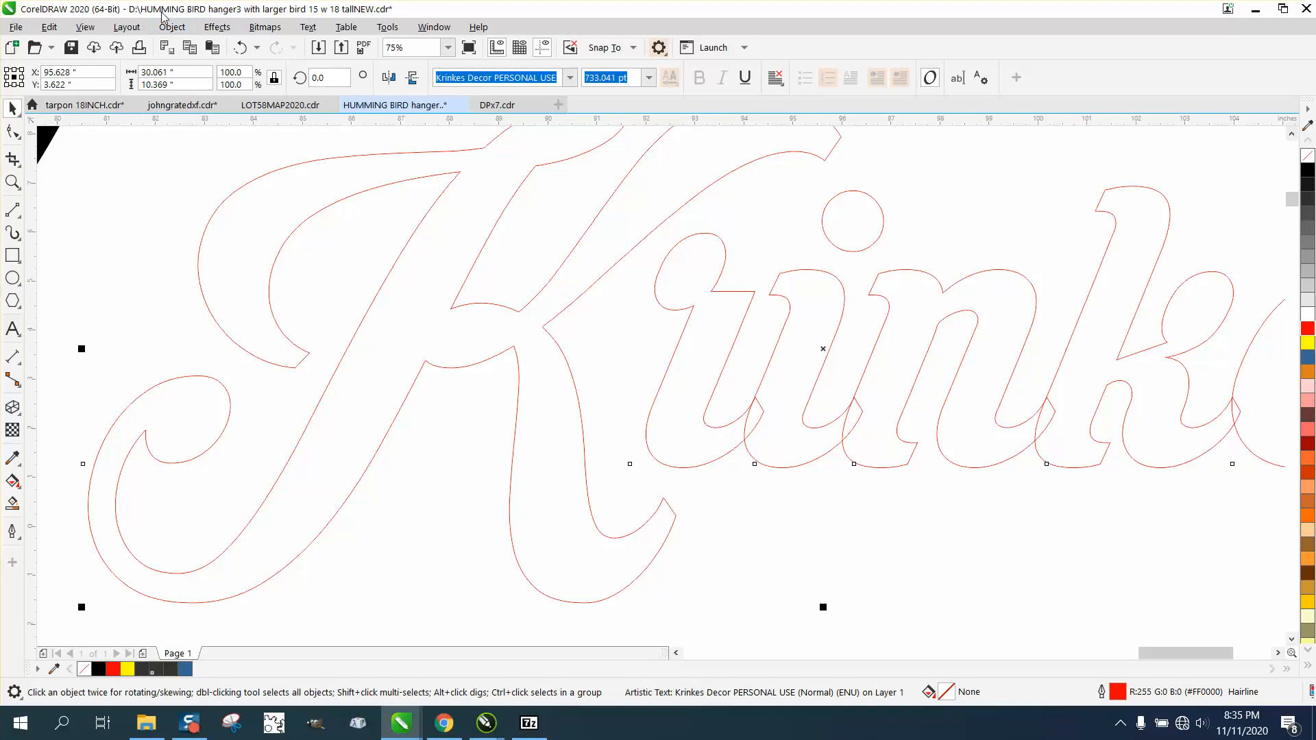
click(169, 26)
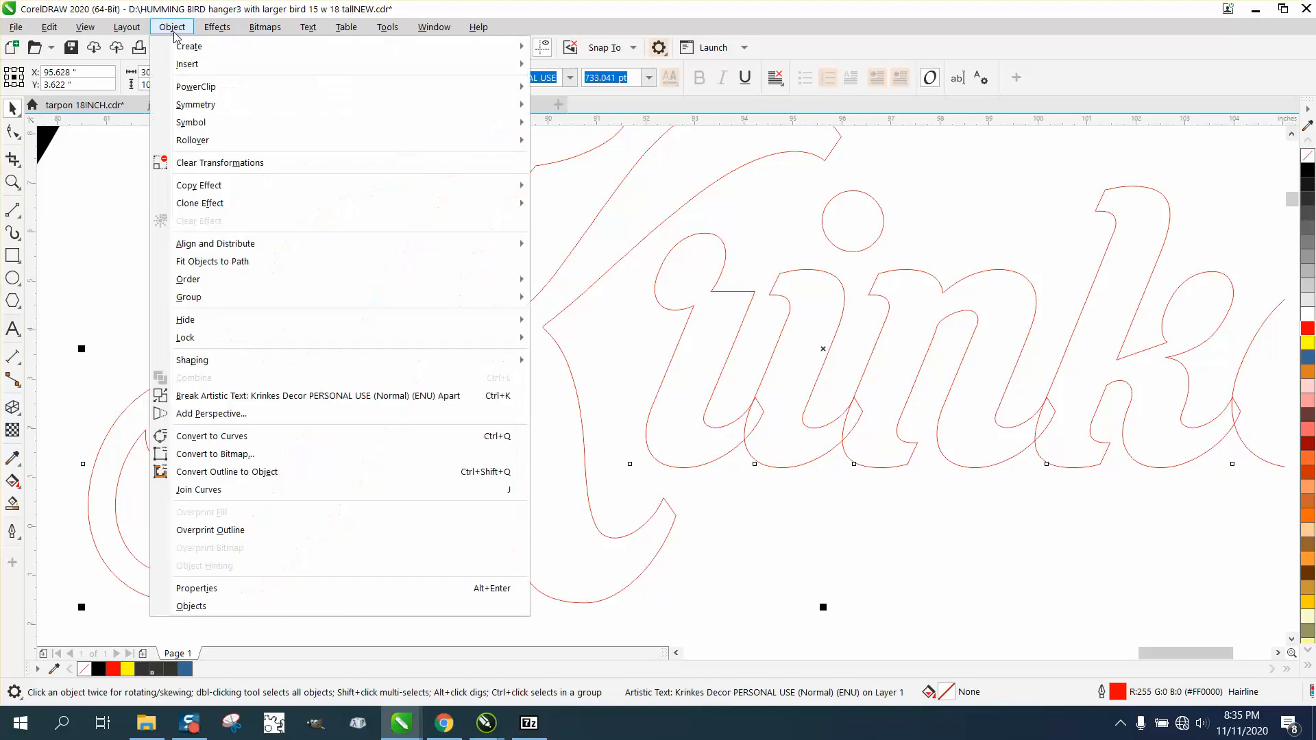
click(233, 436)
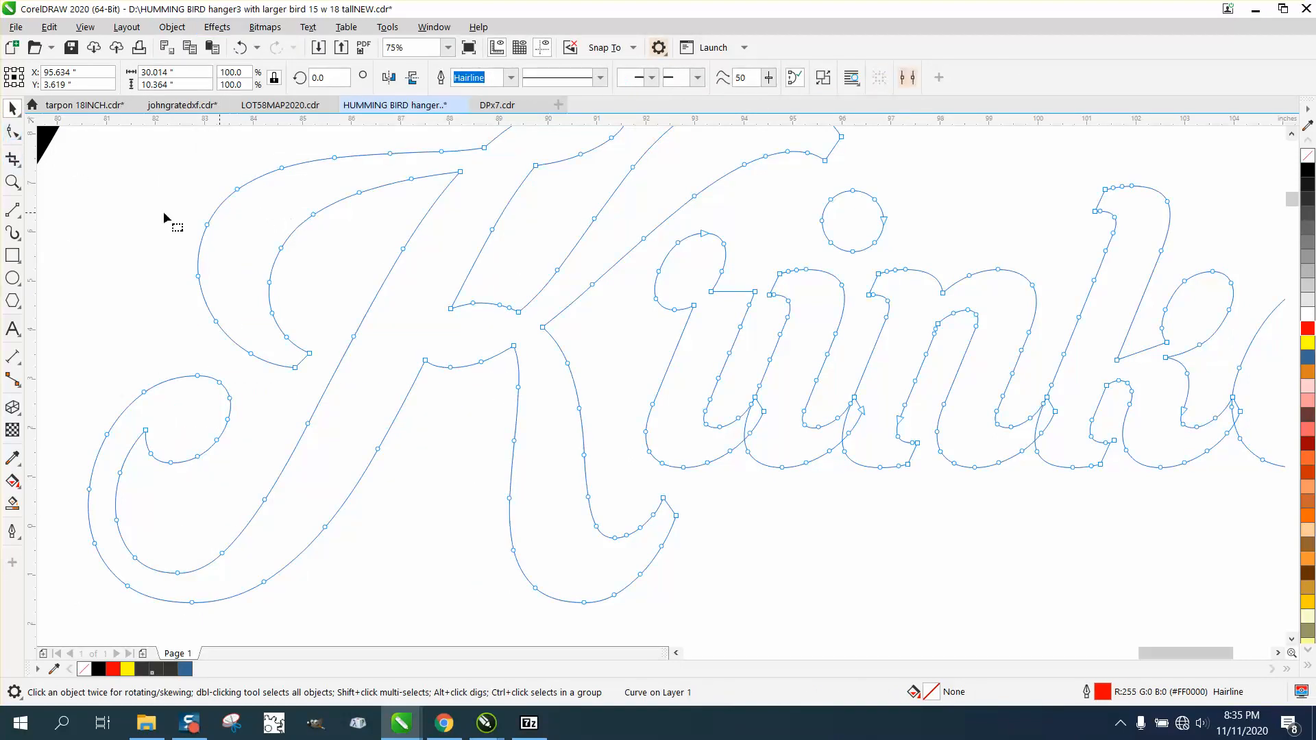
Draw a two-point line between the two corner nodes where the K's arm and leg join its stem.
key(F10)
click(13, 211)
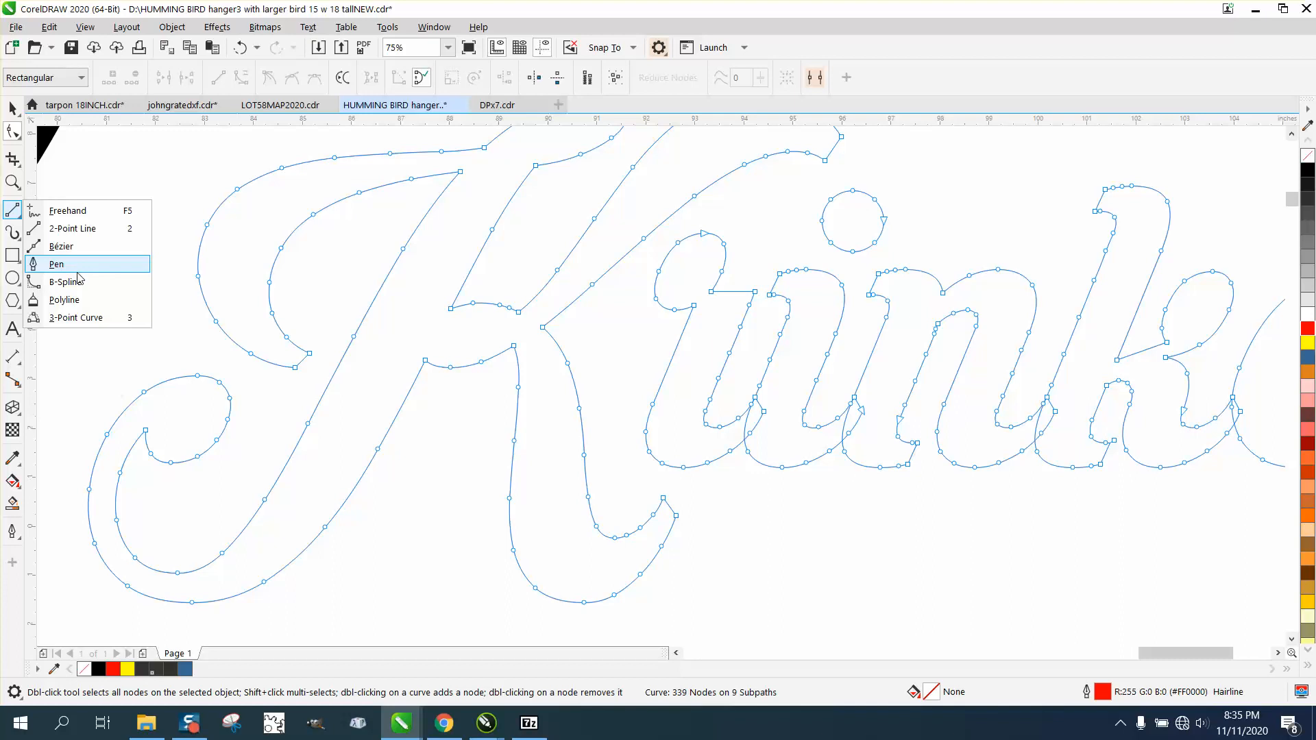
click(85, 229)
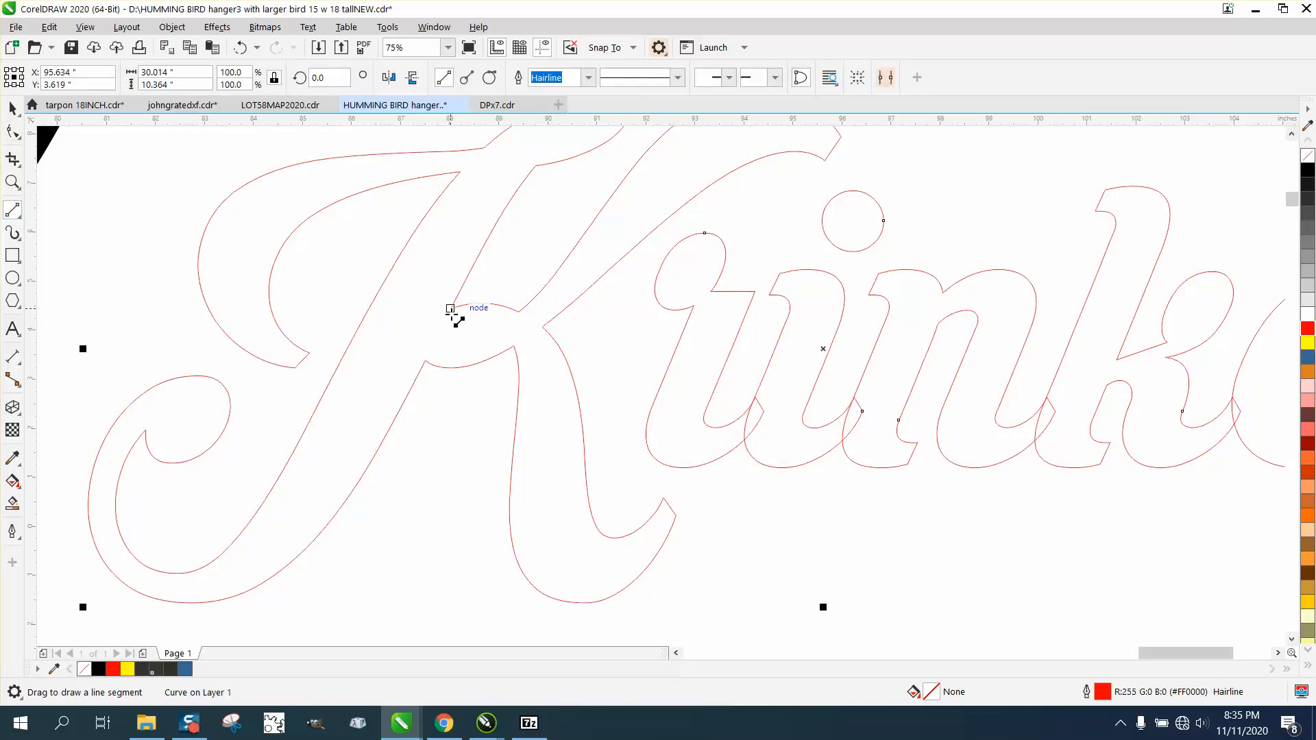
drag(451, 309, 425, 360)
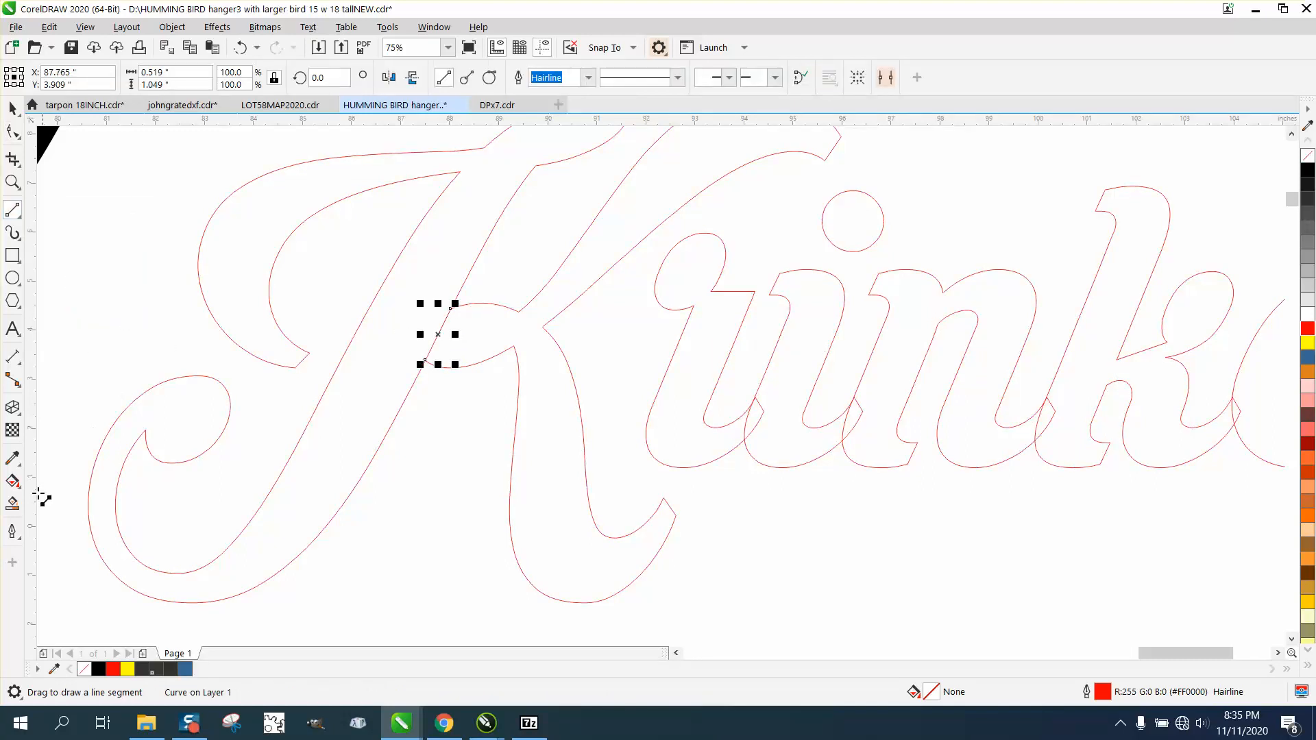
Fill the K's arm and leg in black using Smart Fill, and move the filled piece below the word Font.
click(13, 504)
click(537, 416)
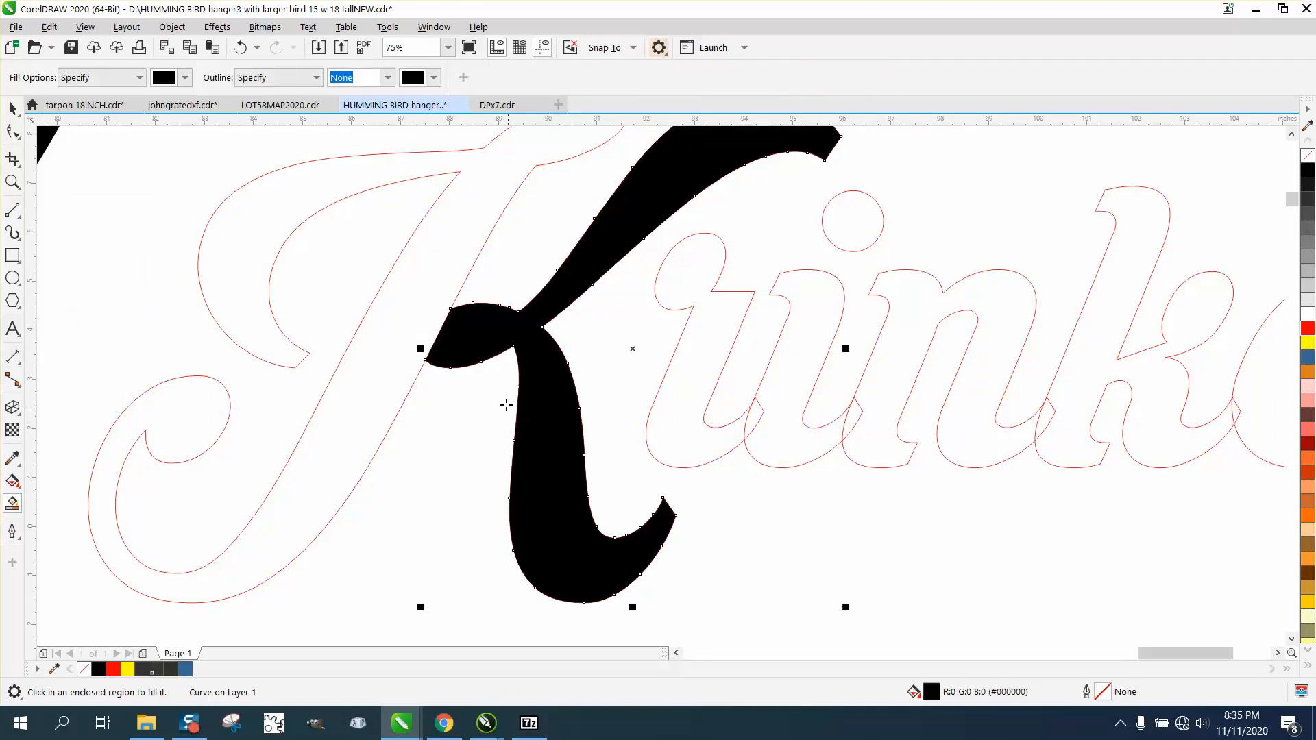
scroll(507, 404, down, 2)
click(13, 108)
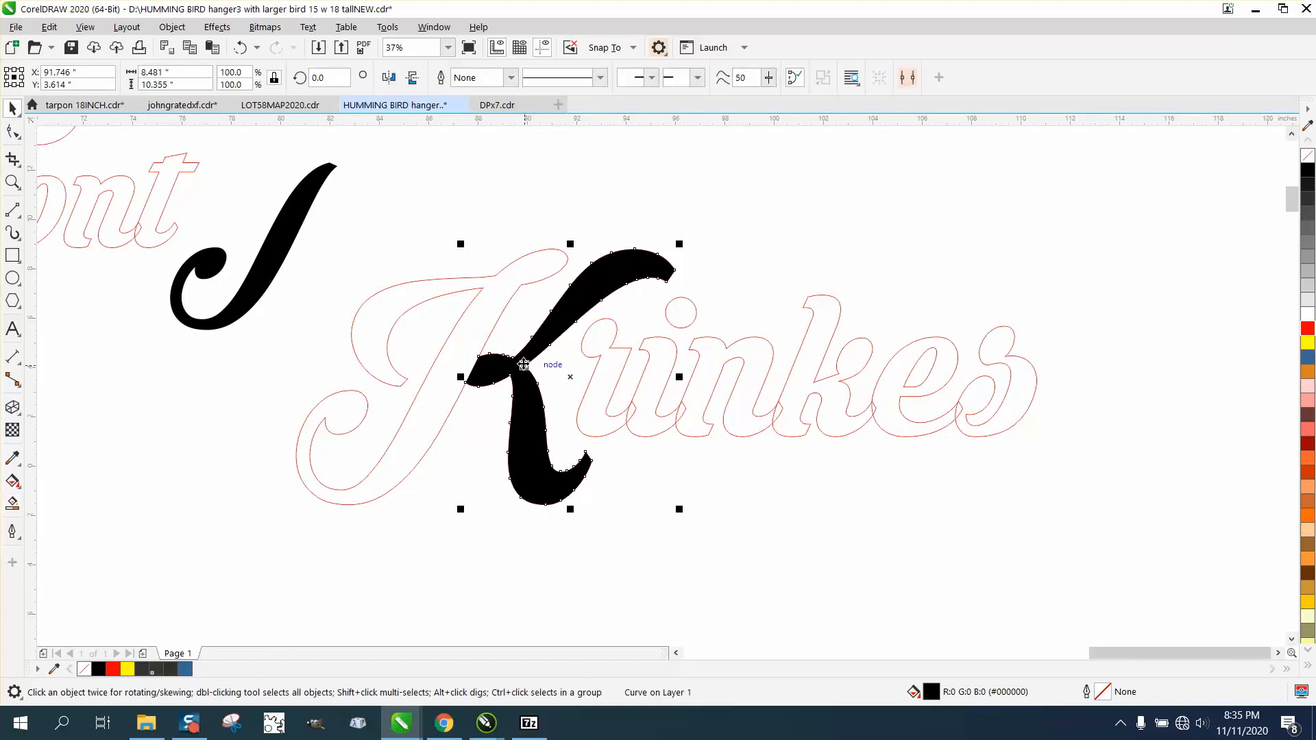
drag(573, 378, 582, 432)
scroll(1109, 372, down, 2)
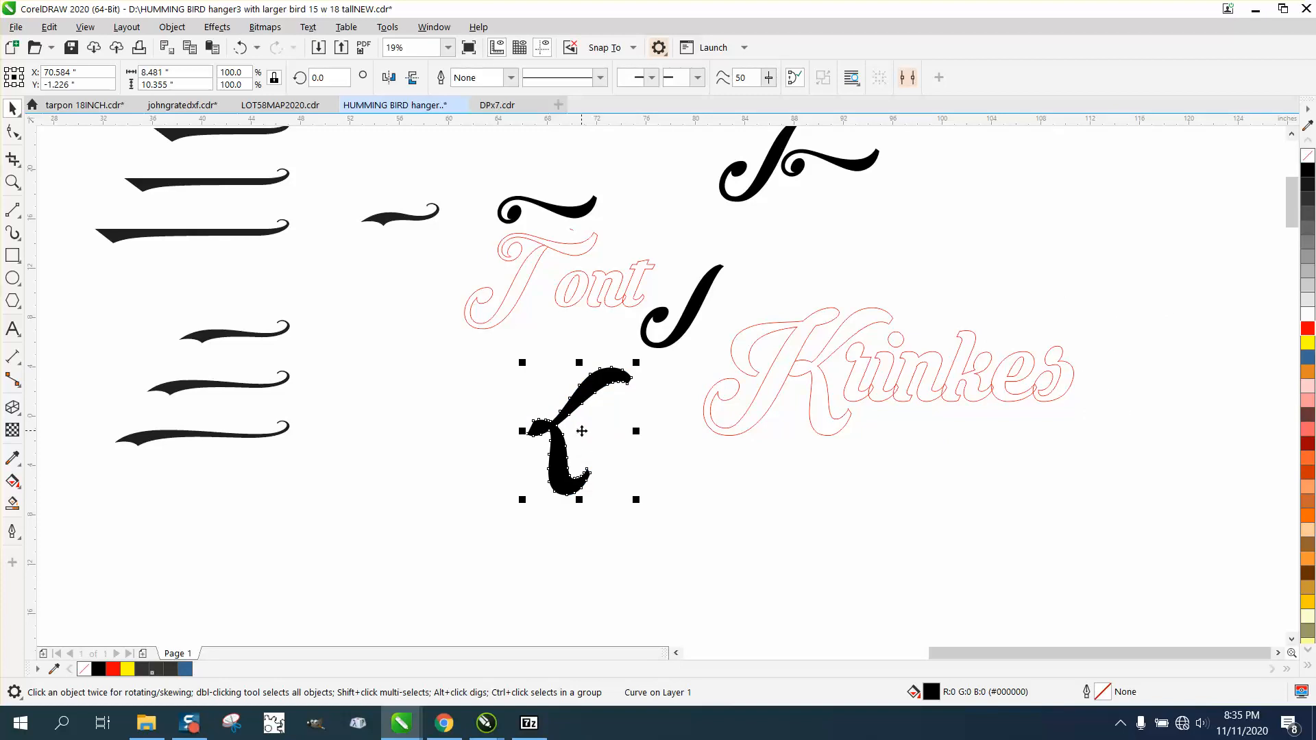
Make a horizontally mirrored copy of the black K piece on its left side, overlapping the original at its short stub.
click(12, 181)
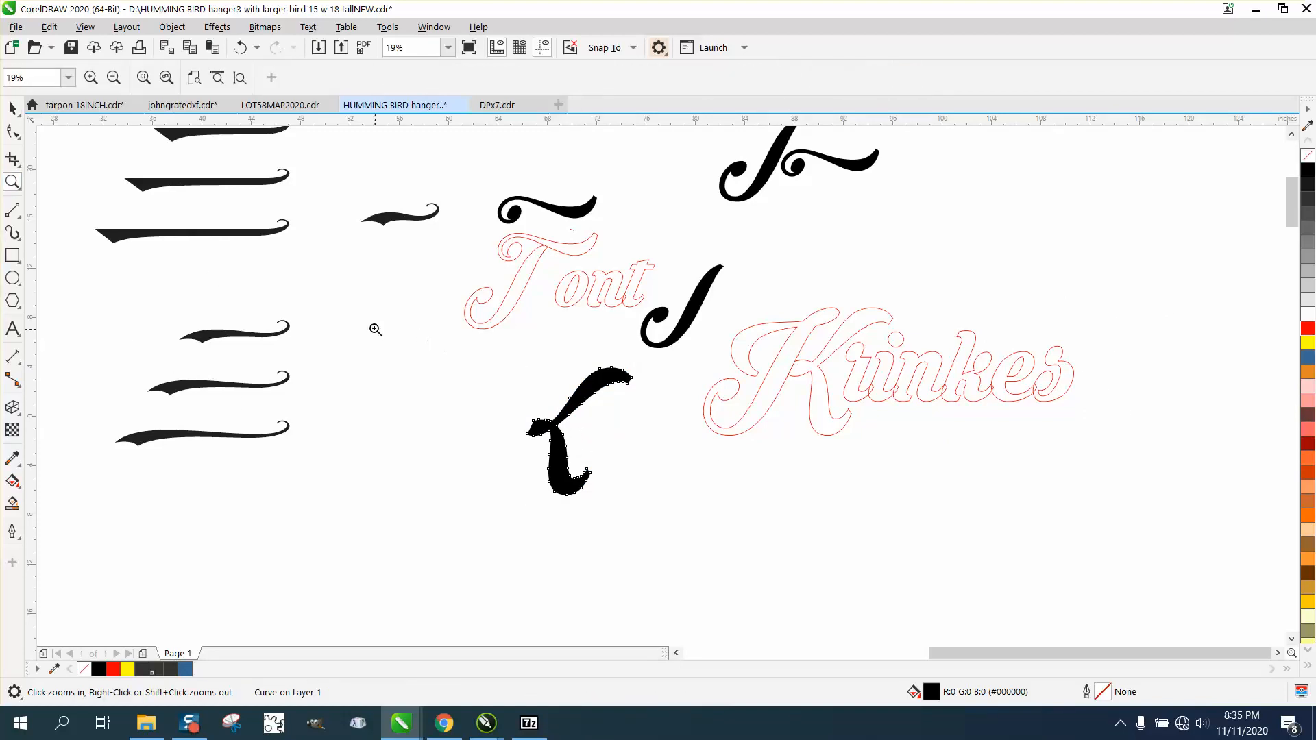
click(629, 498)
click(13, 108)
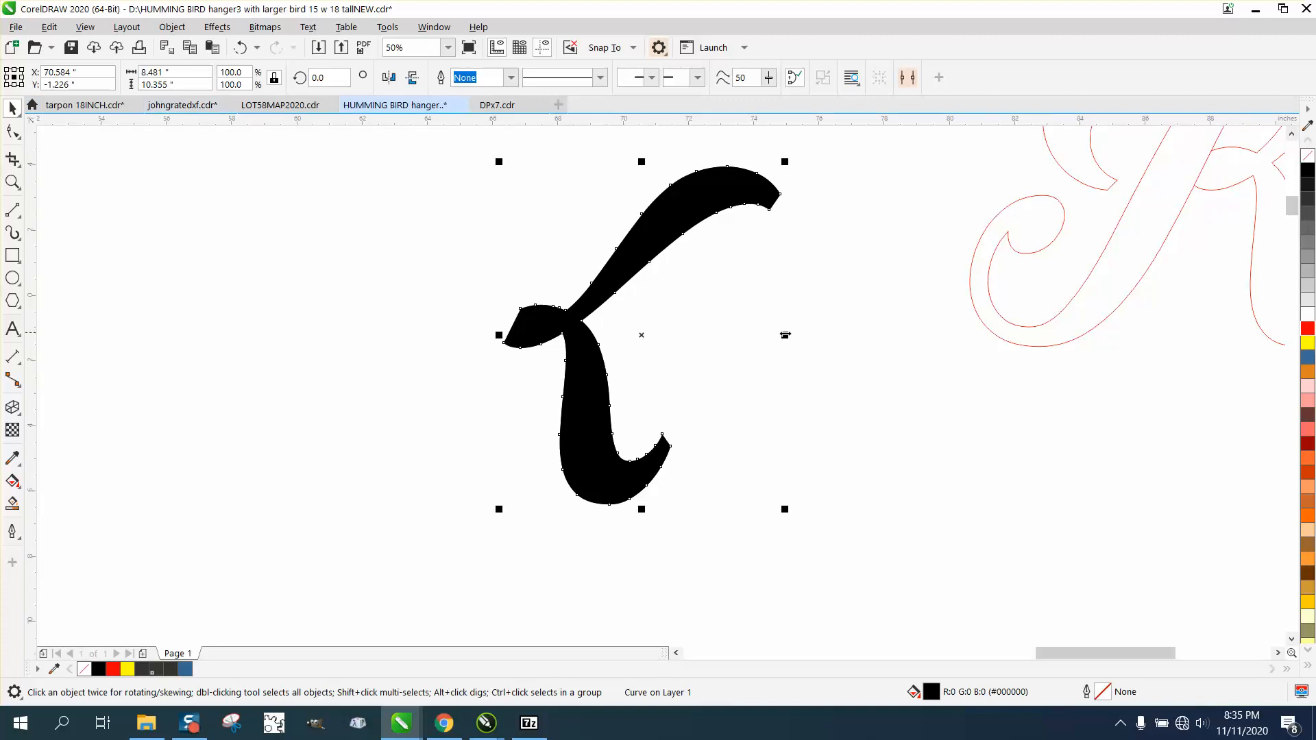
mouse_move(786, 334)
mouse_down()
mouse_move(493, 332)
mouse_move(527, 334)
mouse_up()
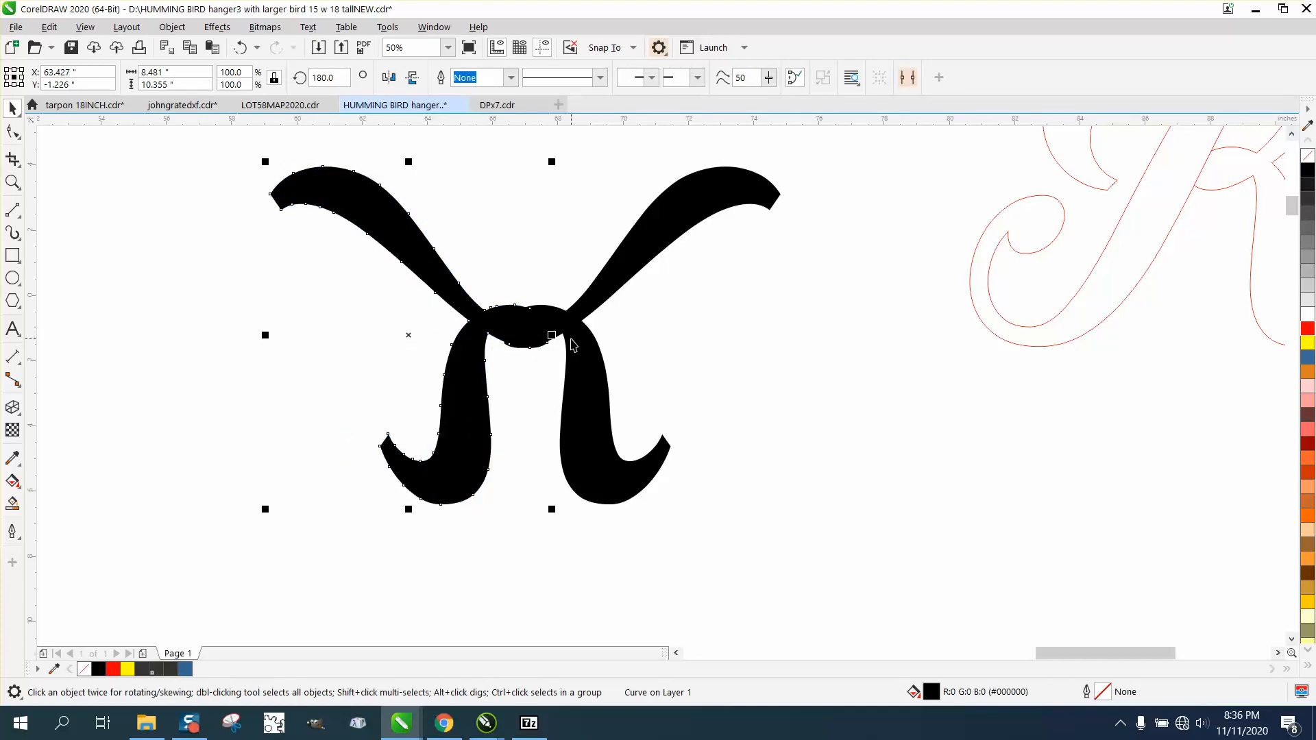
Remove the fill from both mirrored K pieces, give them a black outline, and weld them into one shape.
scroll(572, 338, down, 1)
drag(394, 212, 718, 463)
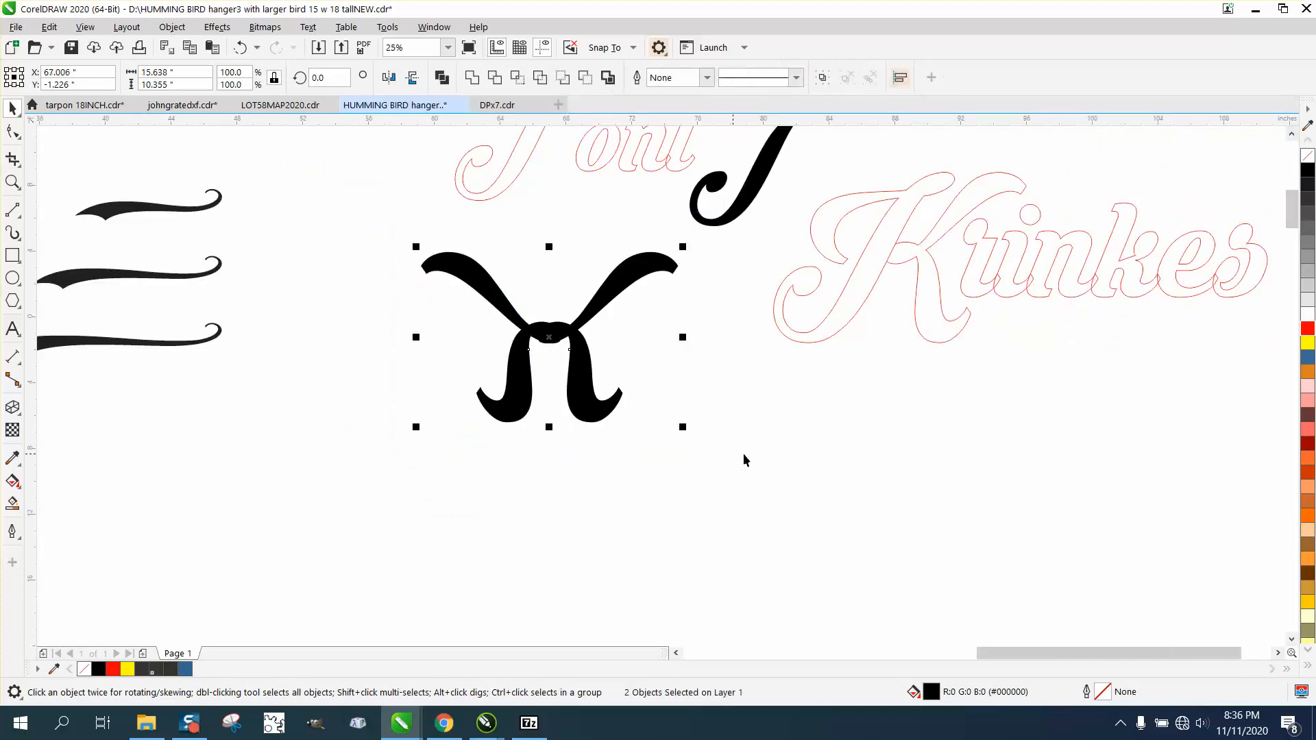
click(1308, 155)
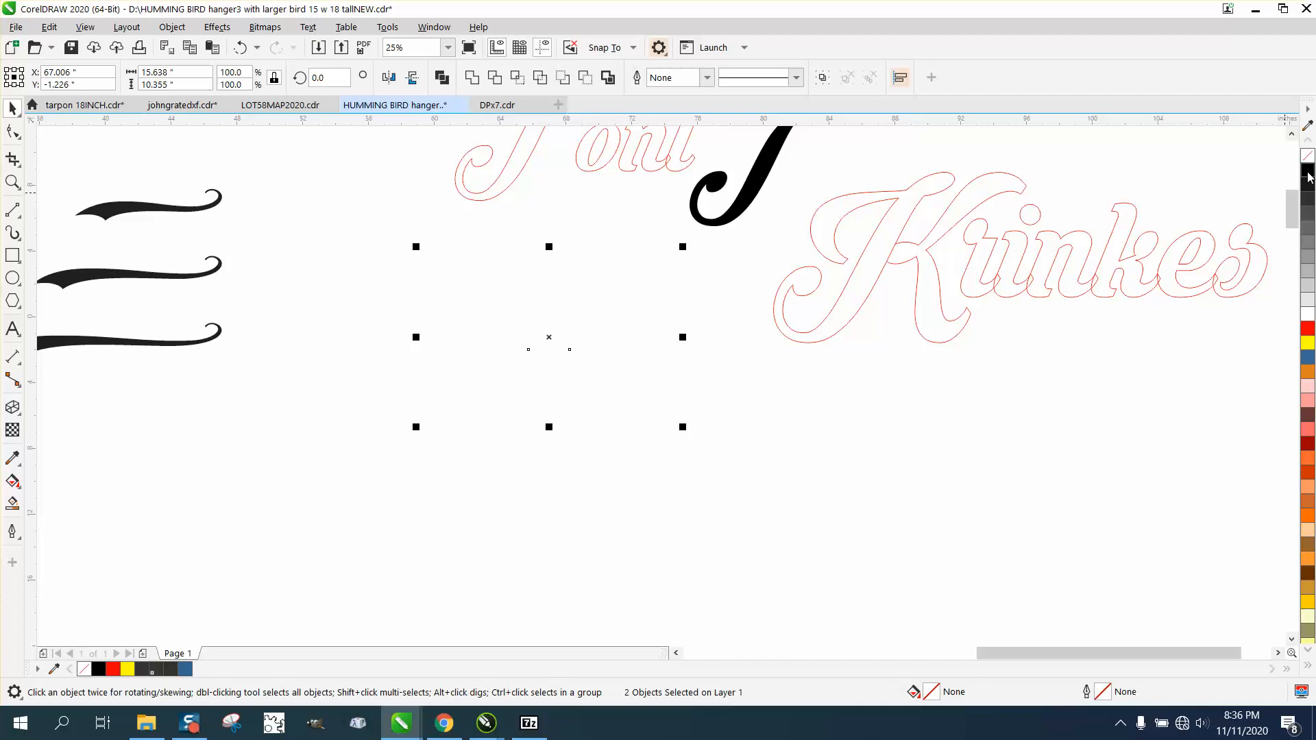
right_click(1307, 169)
drag(717, 472, 721, 473)
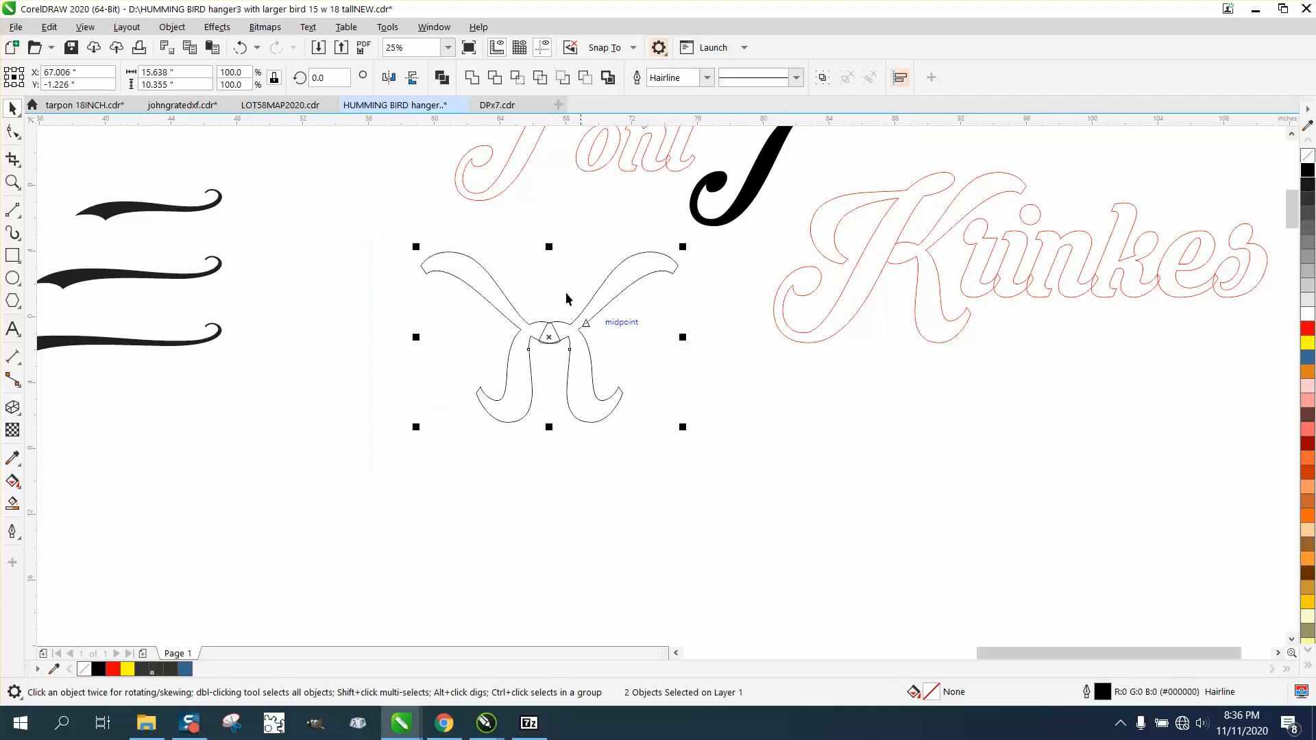
click(472, 79)
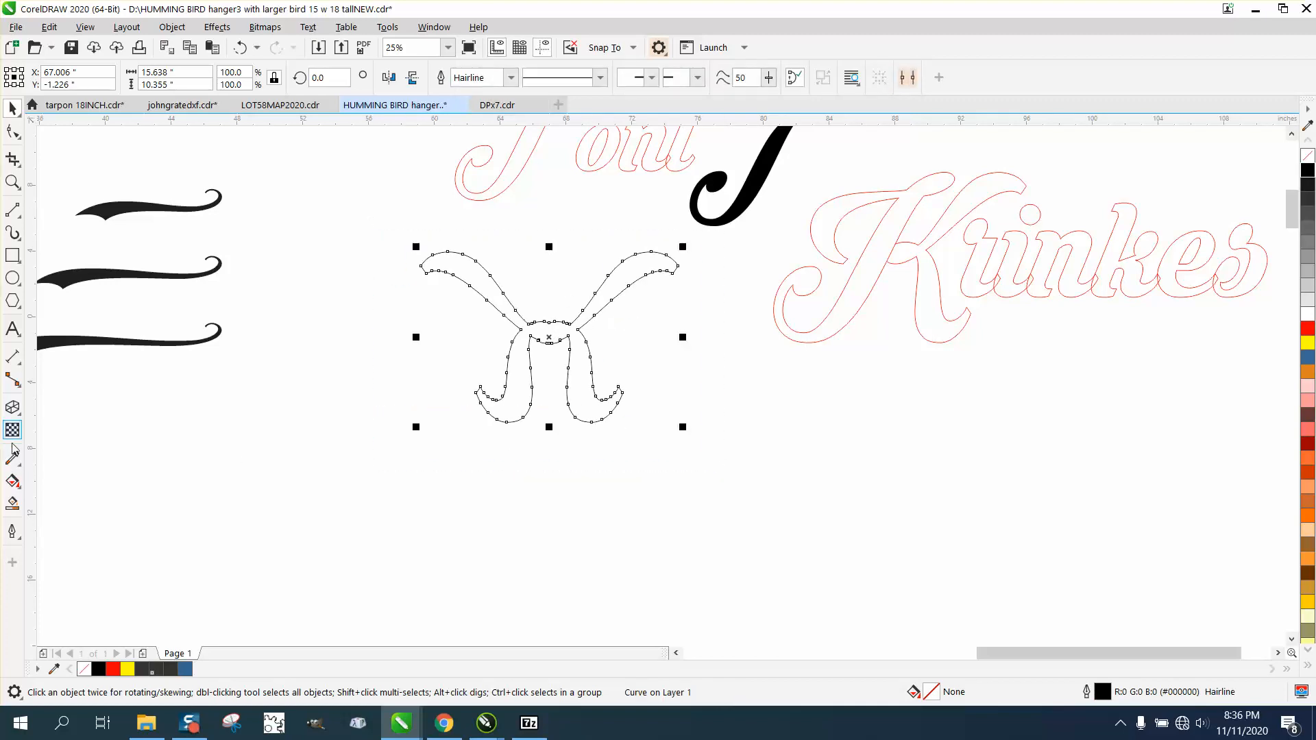
Fill the welded mirrored K ornament with solid black and no outline using Smart Fill.
click(13, 503)
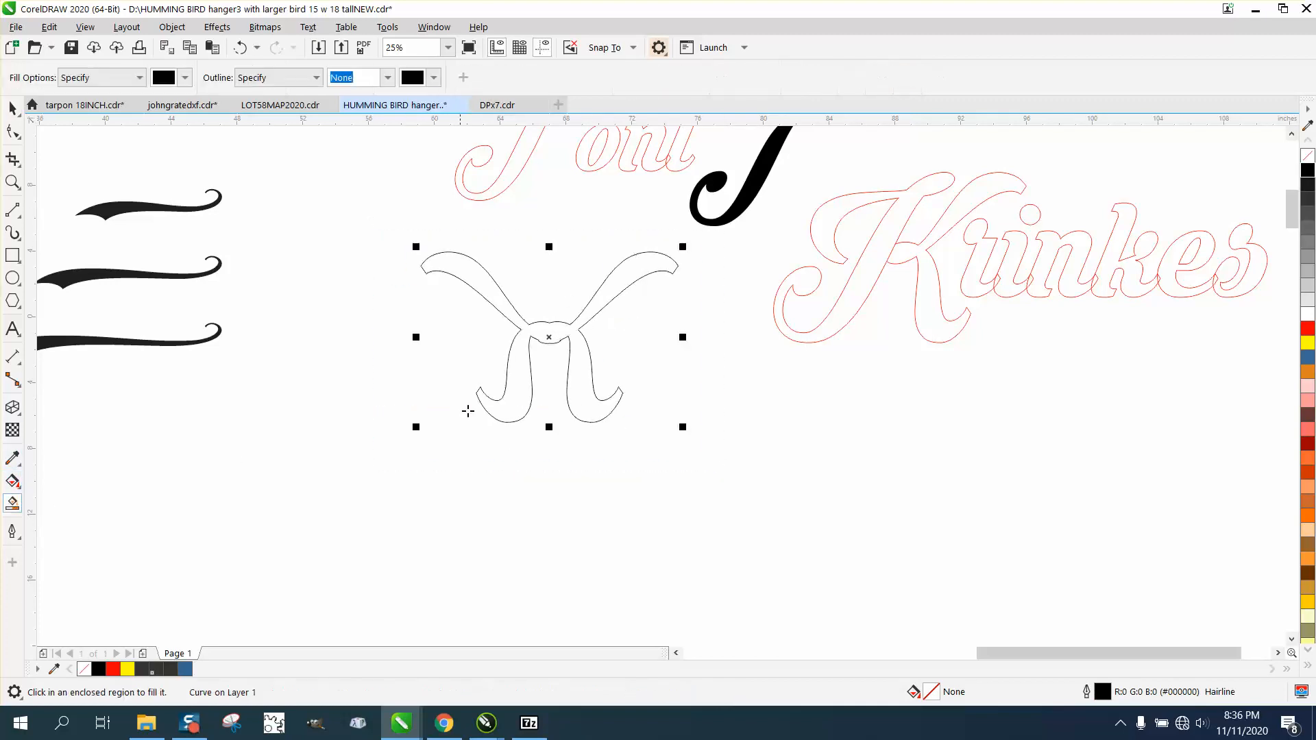
click(556, 332)
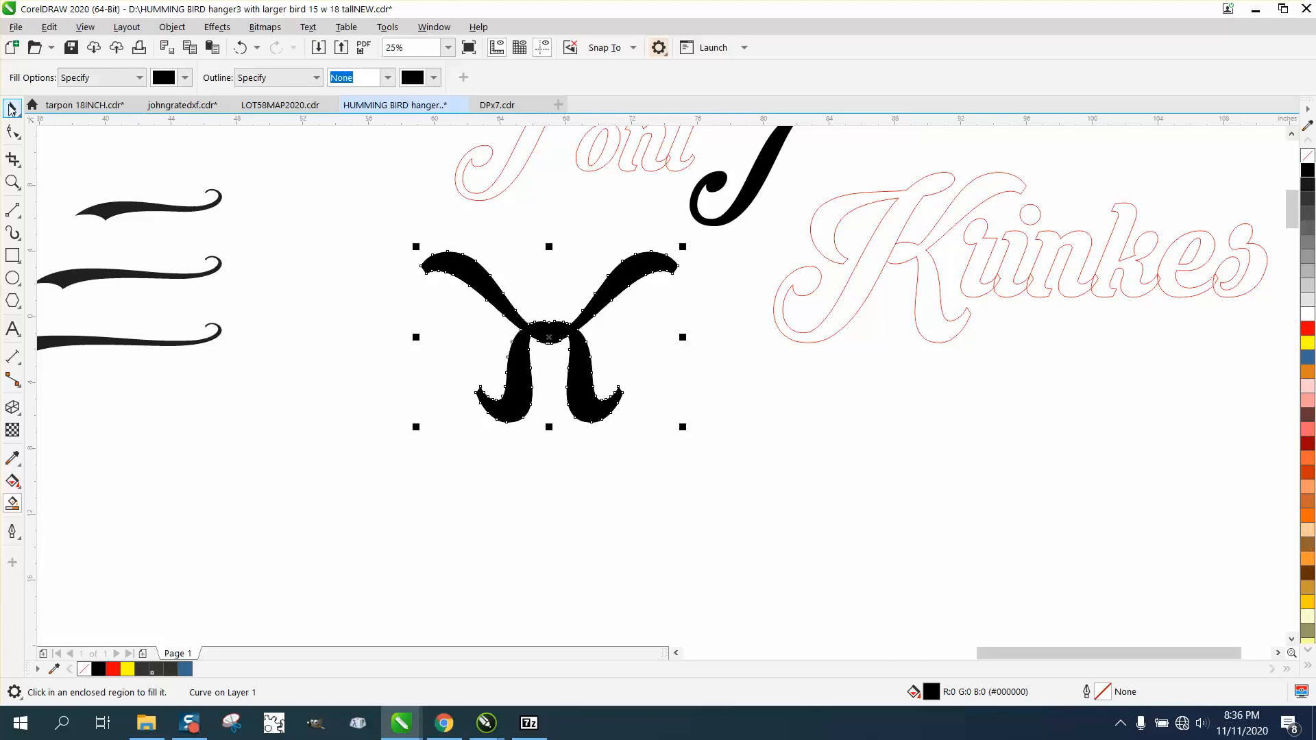
click(13, 107)
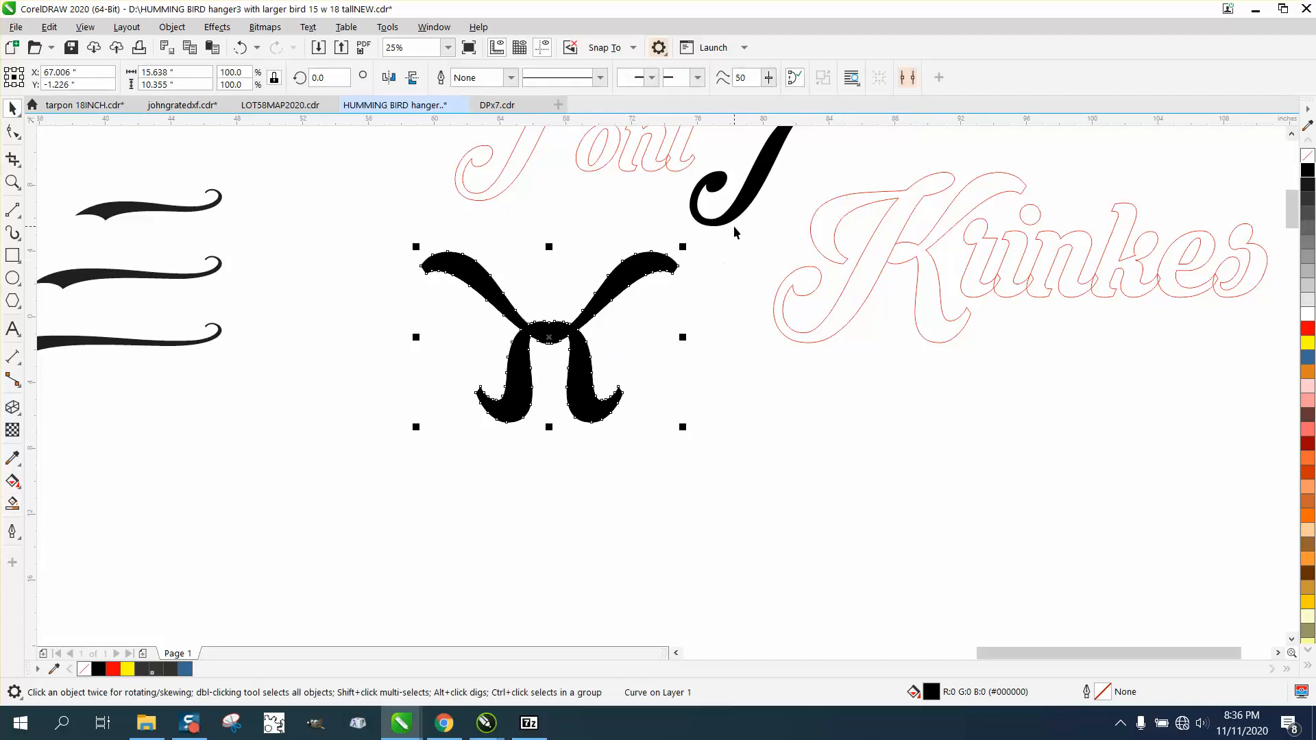
Move the black curled stem stroke below the stacked tail swashes, and place the lowest tail swash against the stroke's foot.
drag(744, 214, 206, 406)
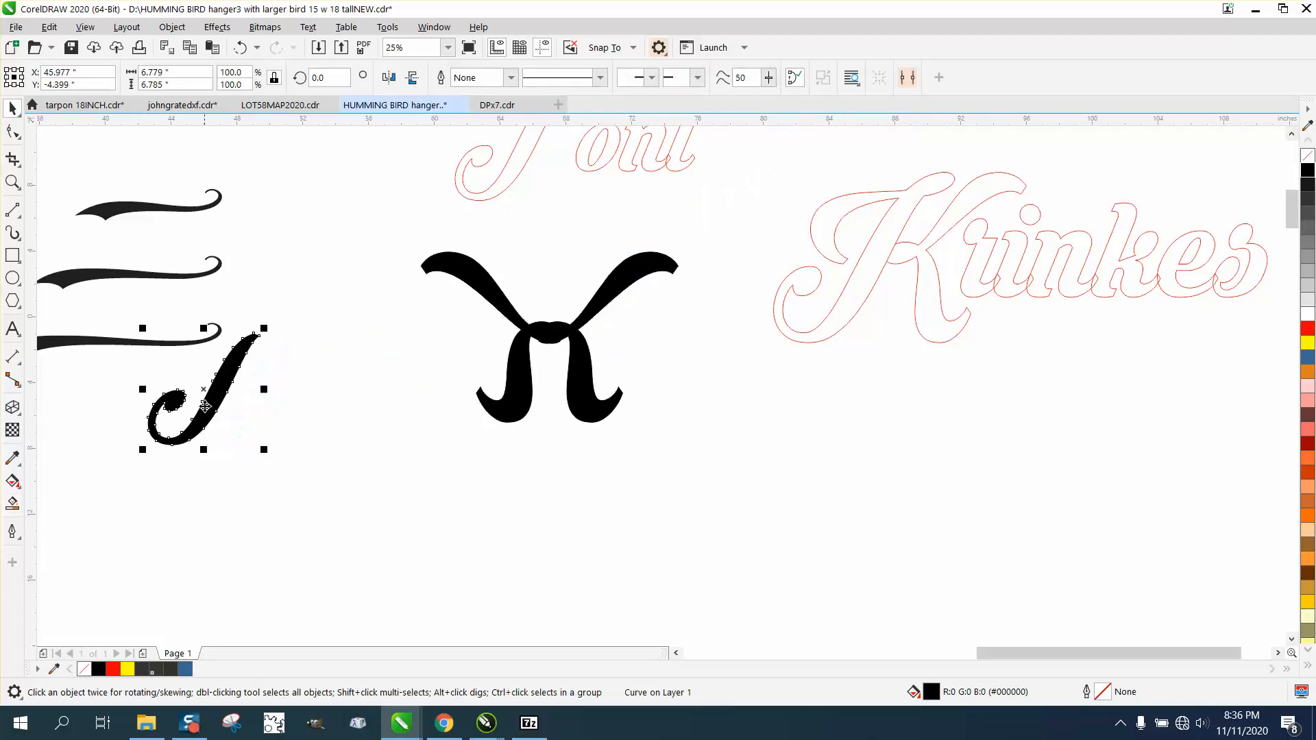
drag(197, 354, 369, 406)
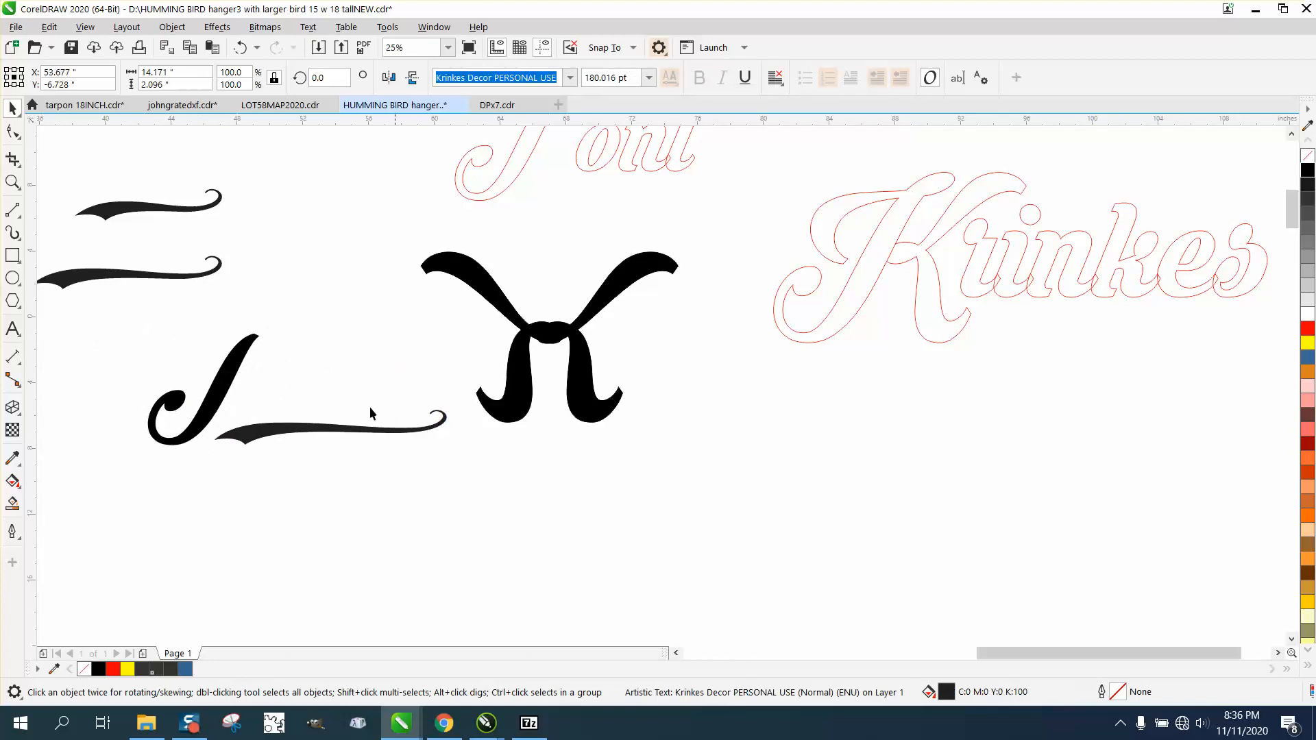
Squash the longest straight tail swash horizontally and stretch it vertically to about 5.7 by 3.3 inches.
scroll(370, 388, down, 2)
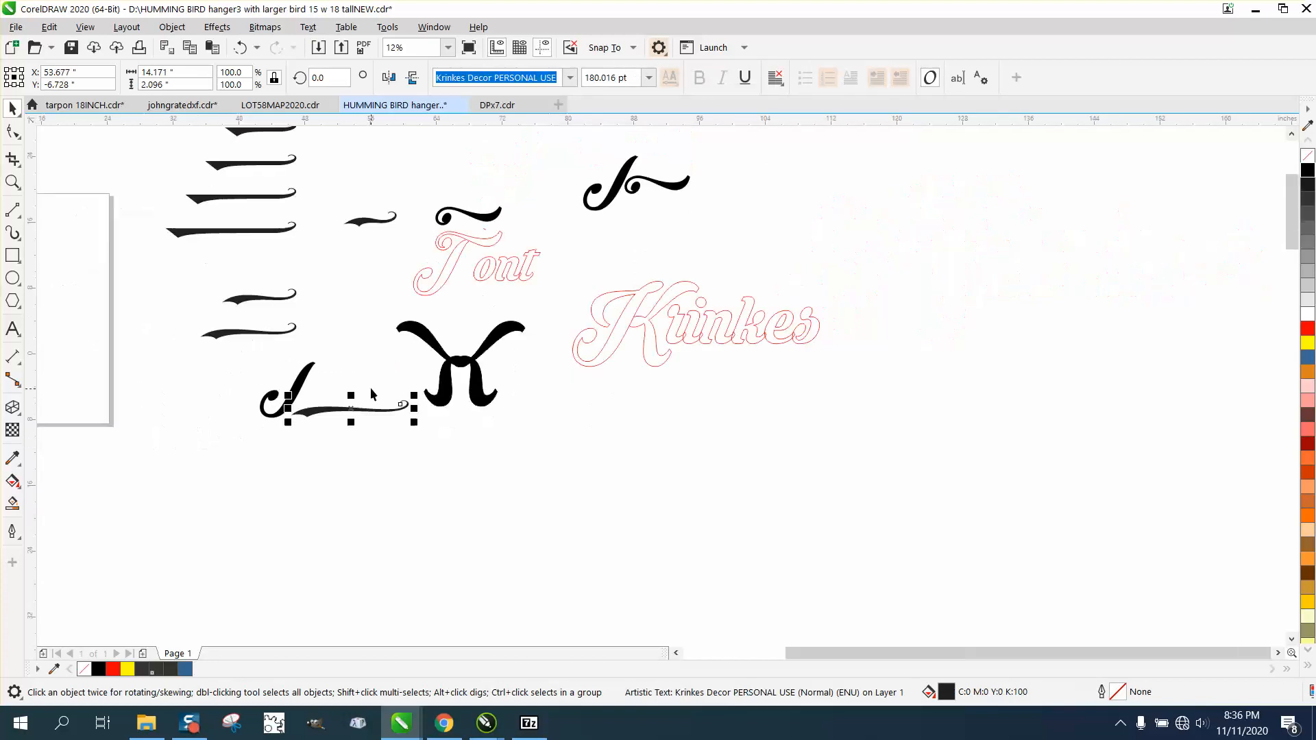
click(270, 236)
scroll(336, 308, down, 1)
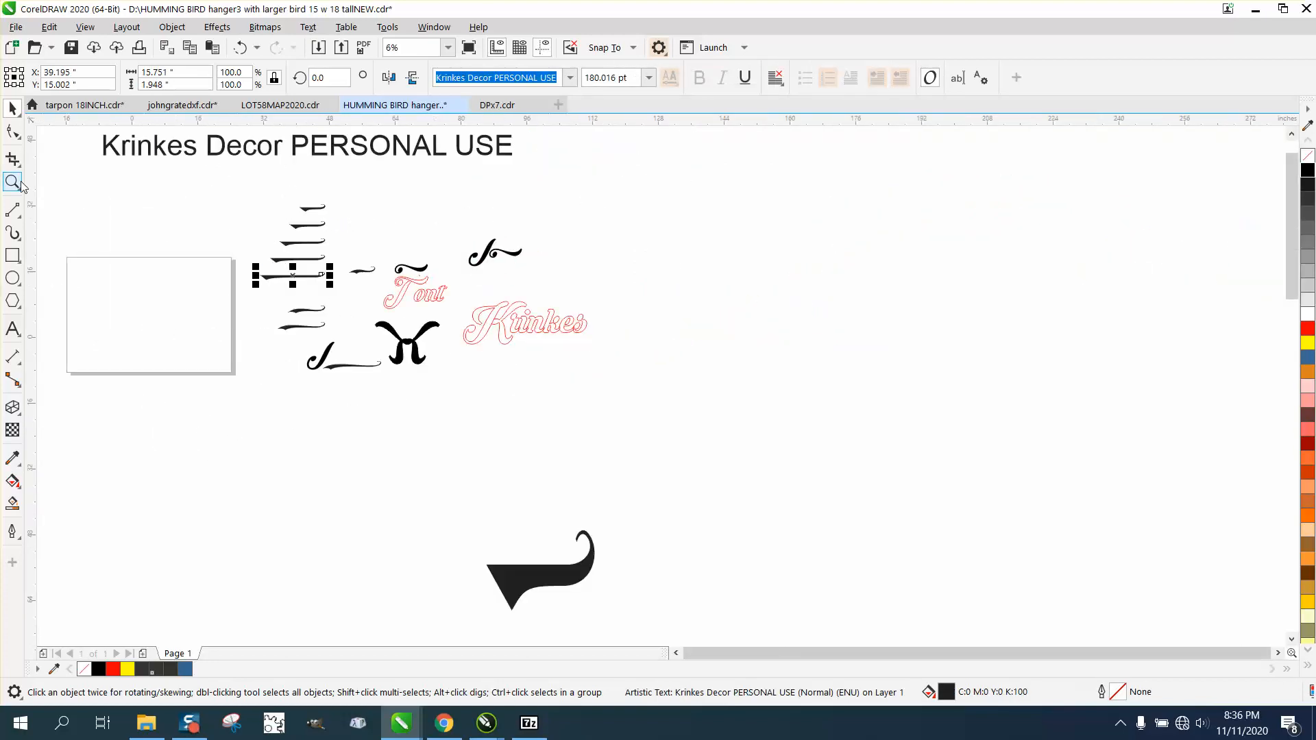
click(52, 184)
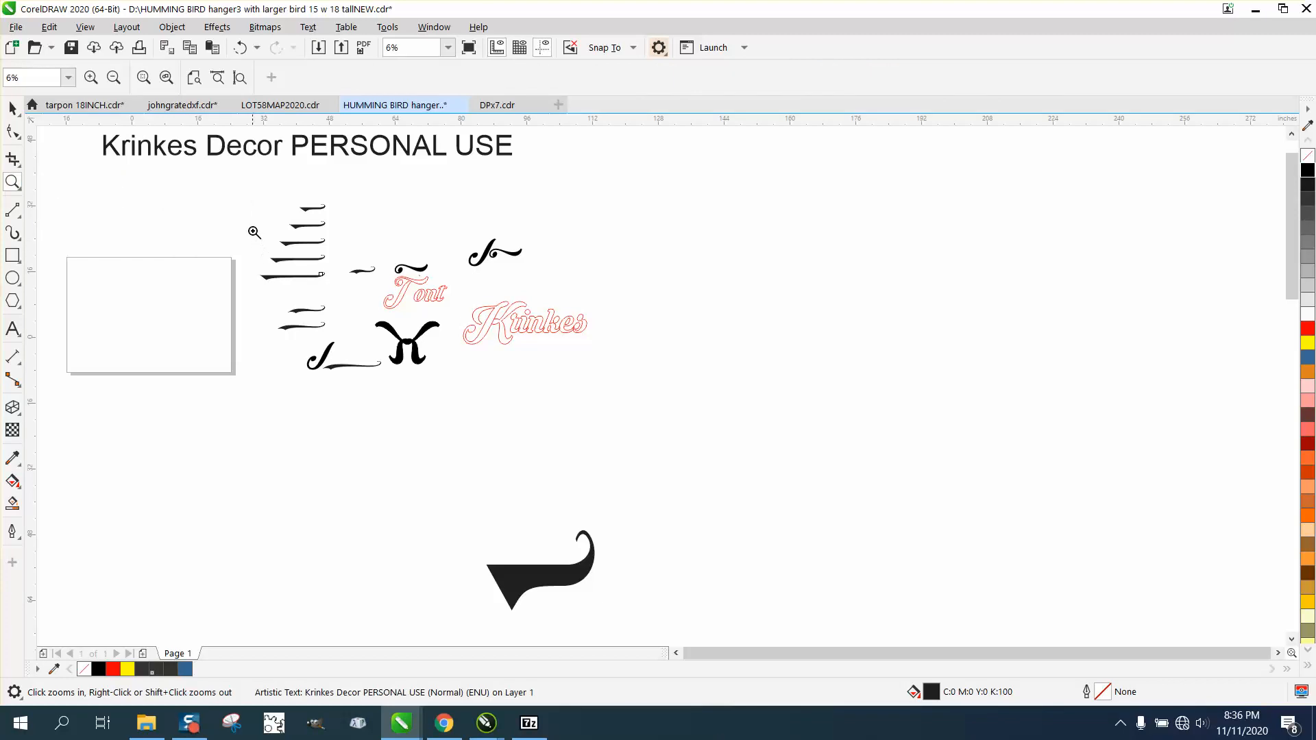
drag(256, 212, 436, 323)
click(12, 108)
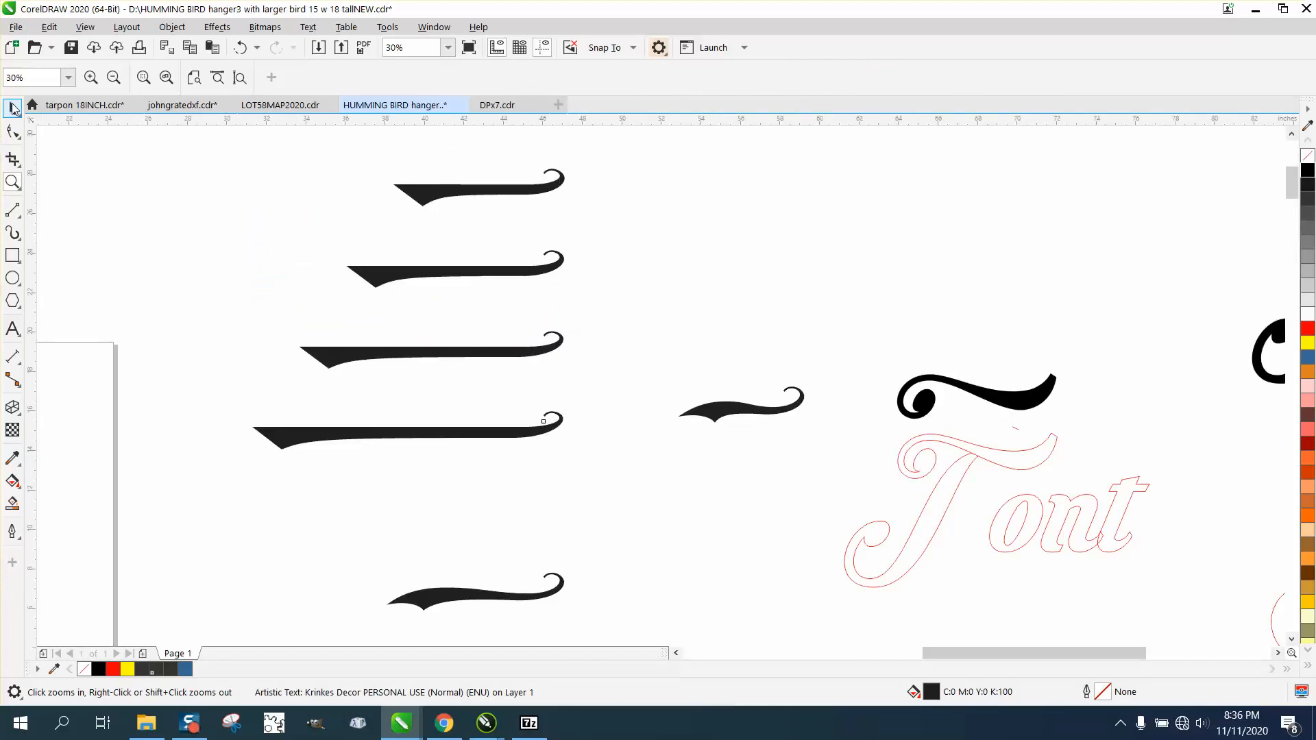
drag(247, 430, 507, 481)
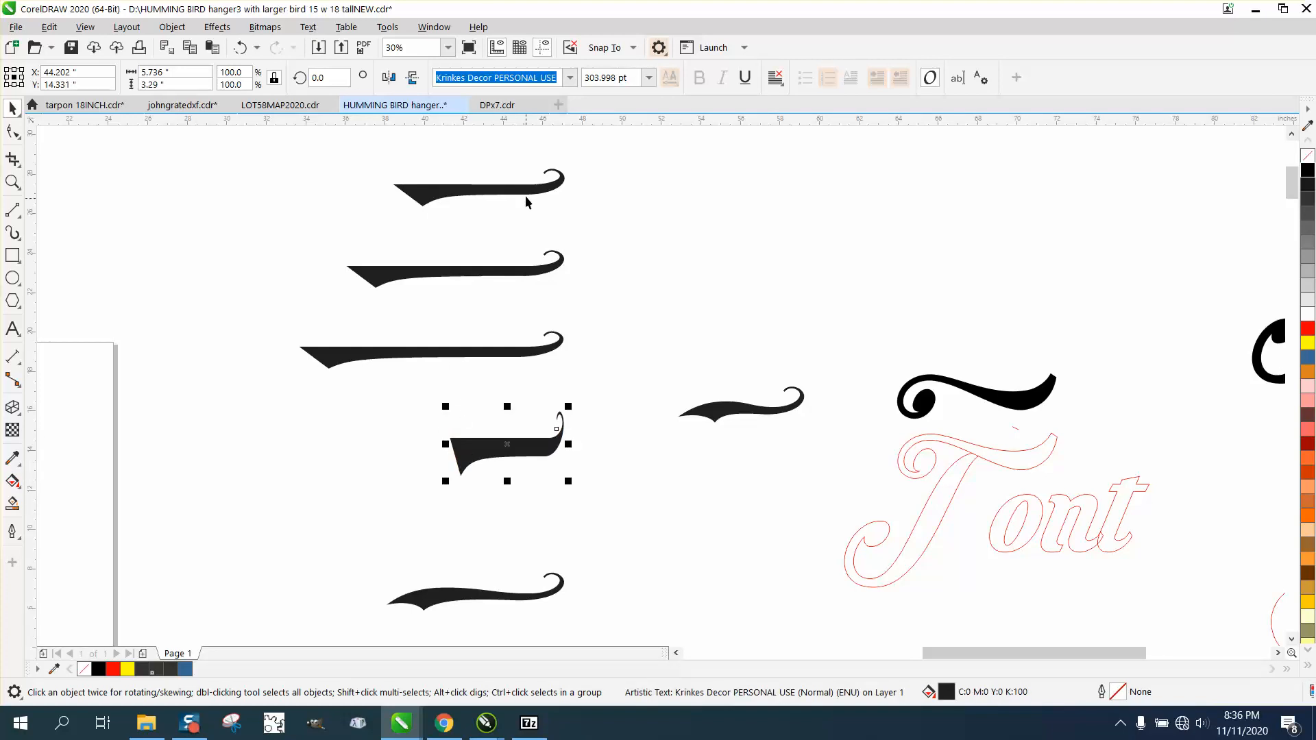
Move the small separate tail swash just above the black T stroke over Font, and view the Krinkes Decor PERSONAL USE title up close.
drag(744, 410, 933, 356)
scroll(511, 394, down, 5)
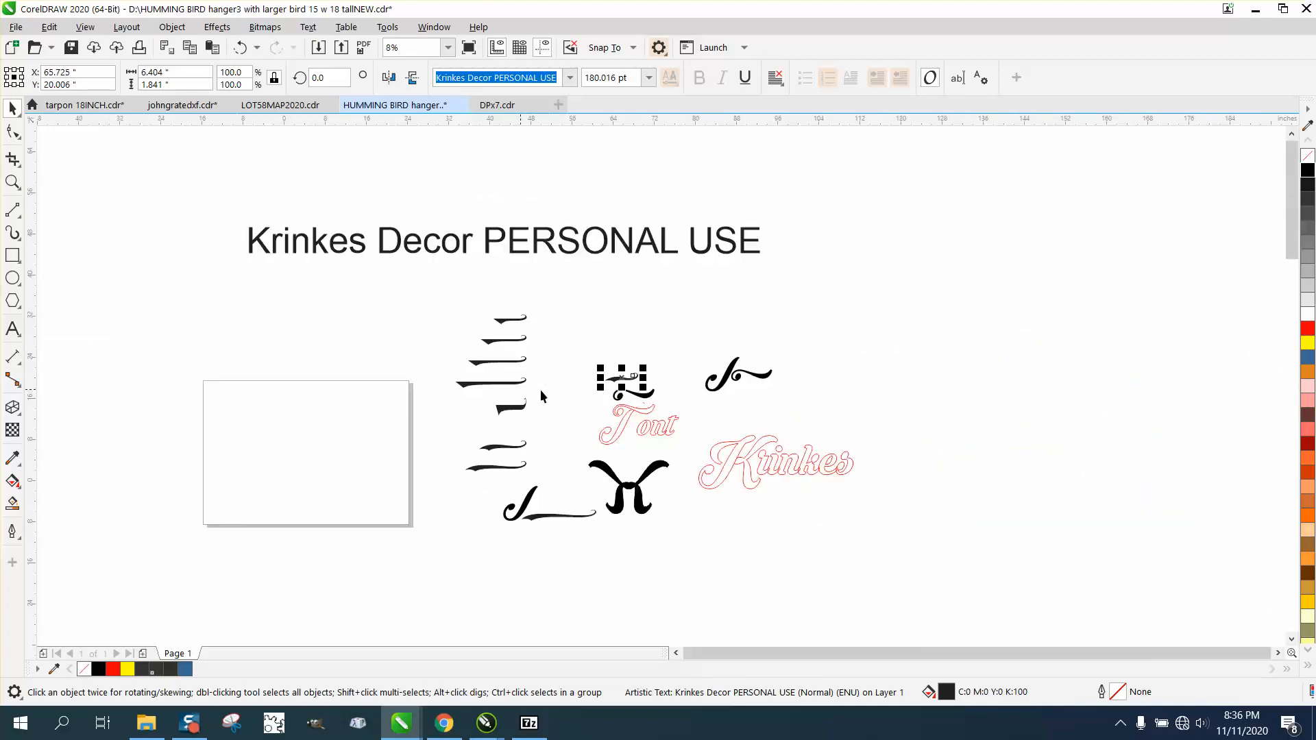
click(12, 182)
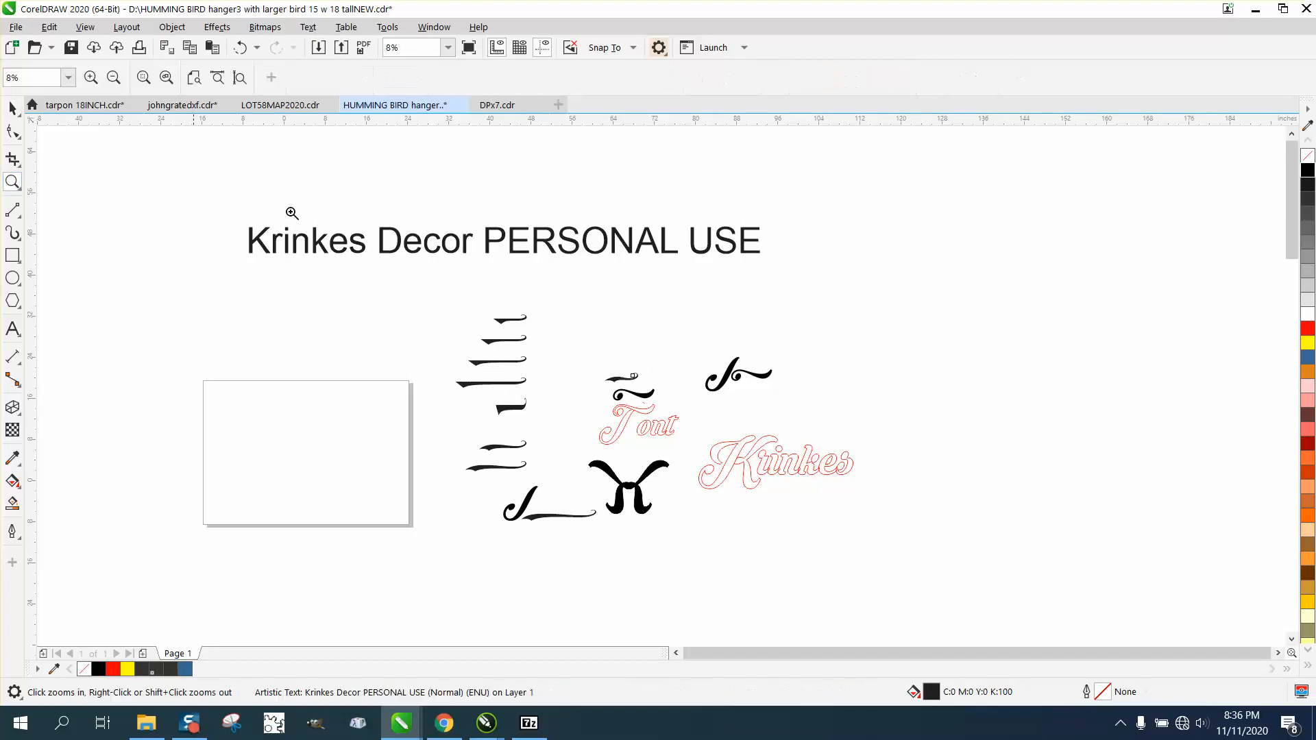
drag(218, 208, 815, 296)
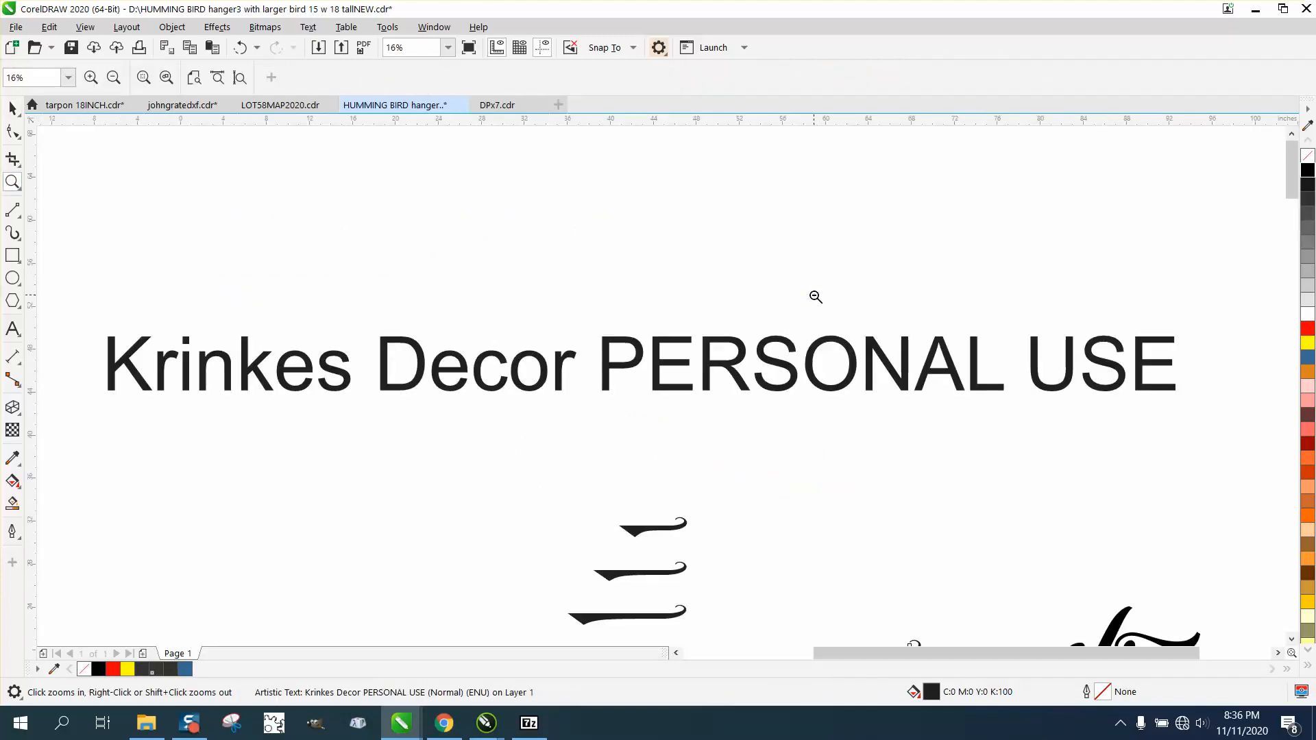